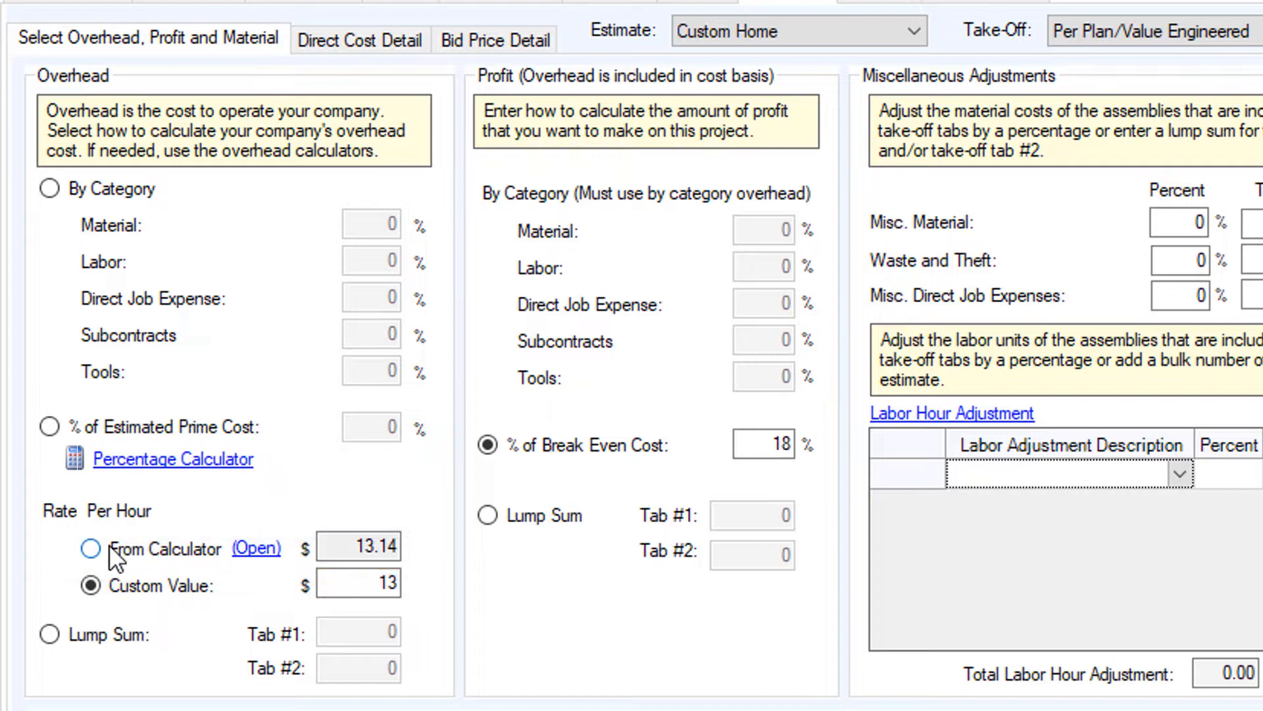
Step: Switch Rate Per Hour to From Calculator, using the $13.14 calculated overhead rate
click(90, 548)
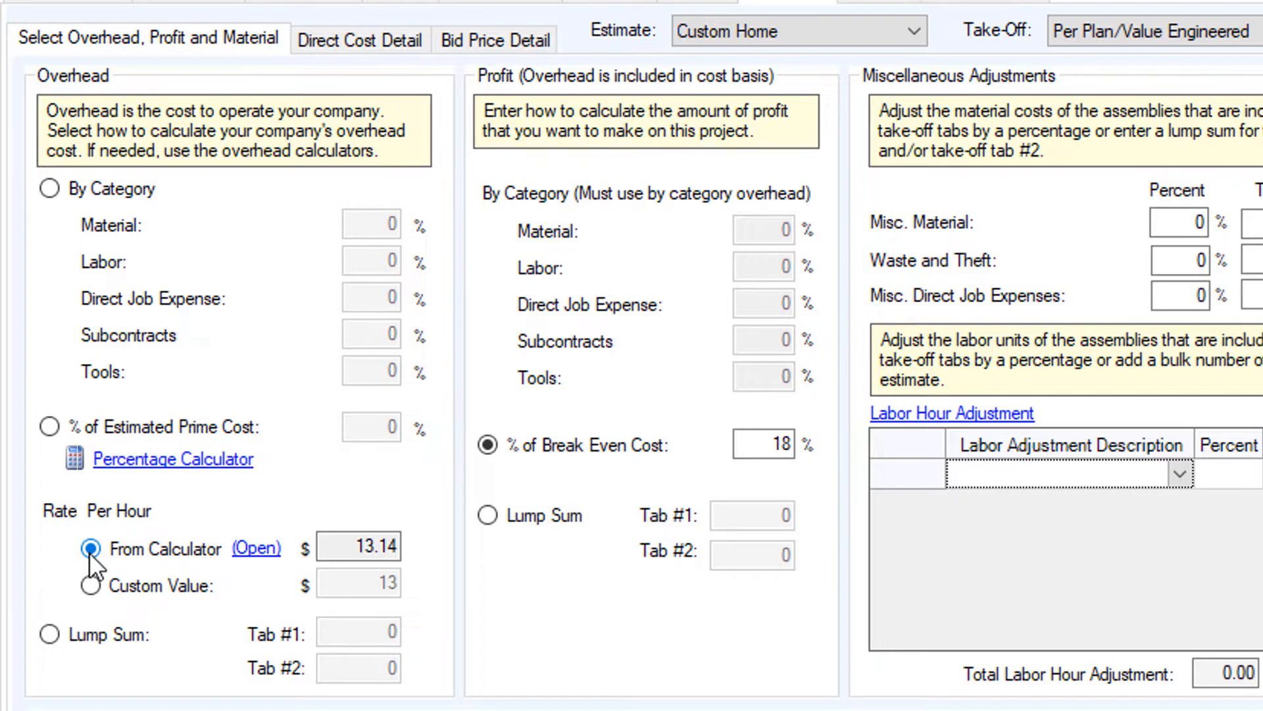
Step: Launch the overhead calculator from the (Open) link beside From Calculator
click(257, 550)
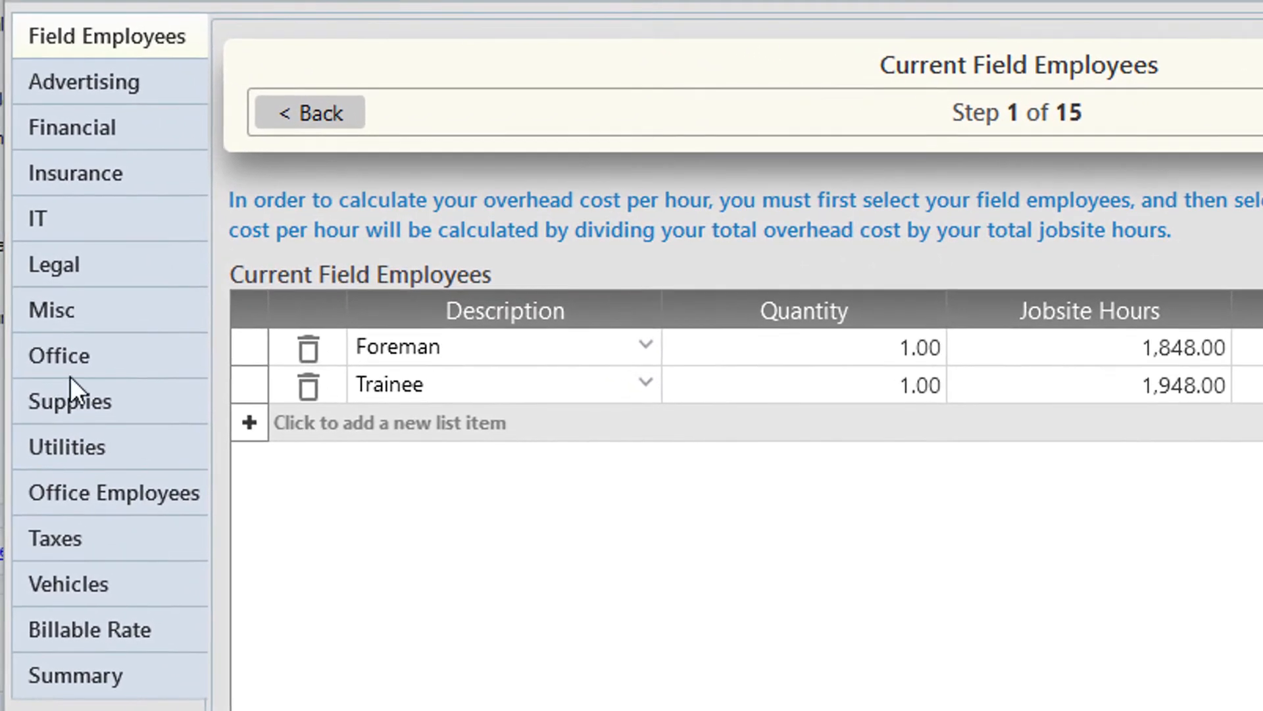
click(82, 267)
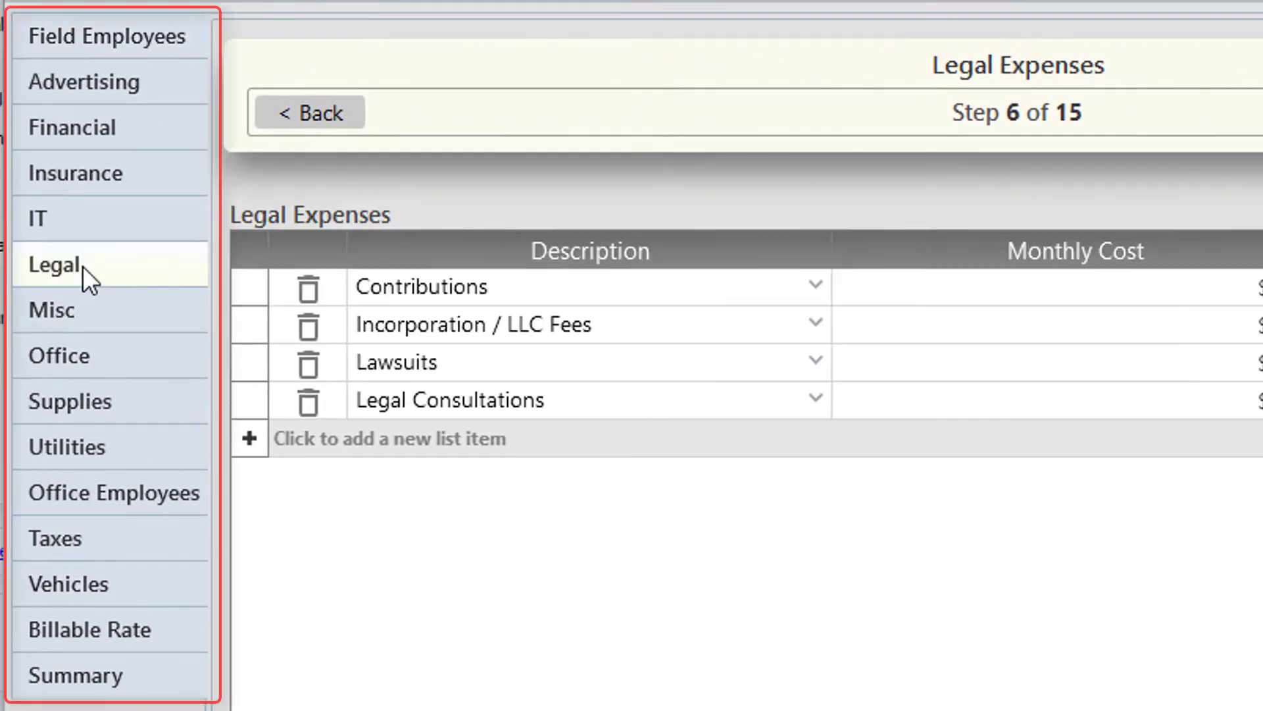
click(94, 534)
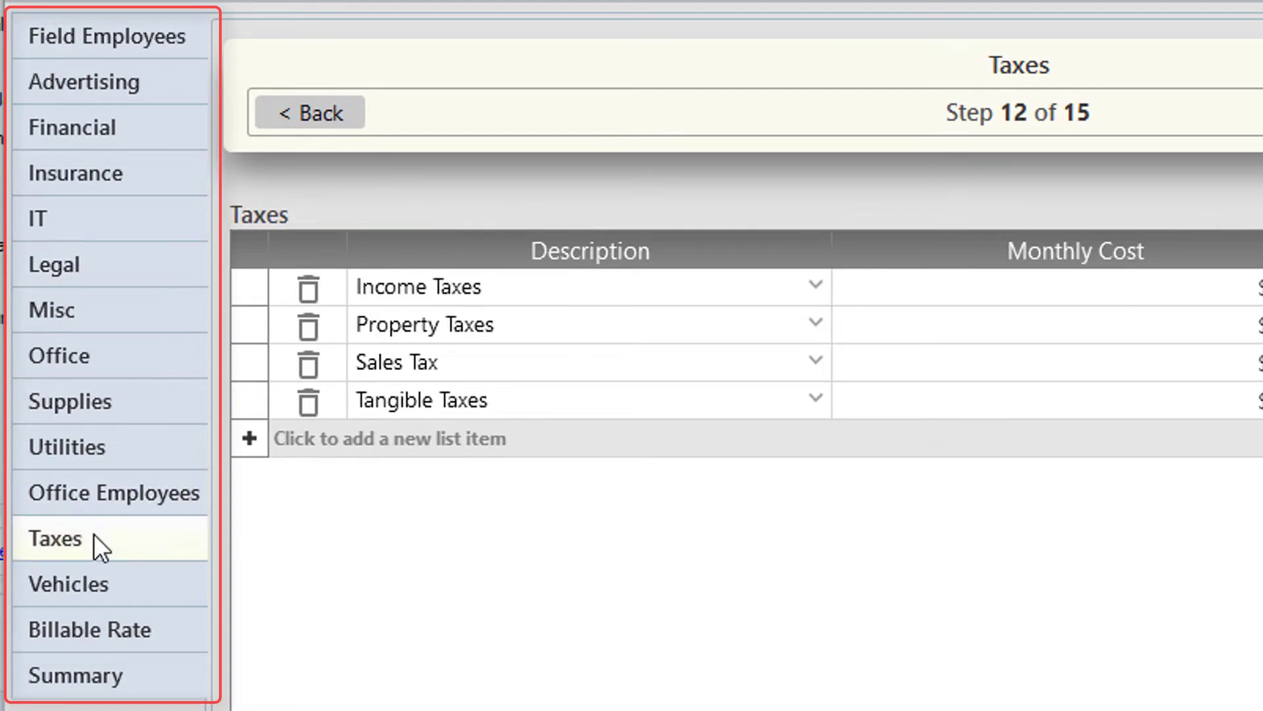
click(146, 37)
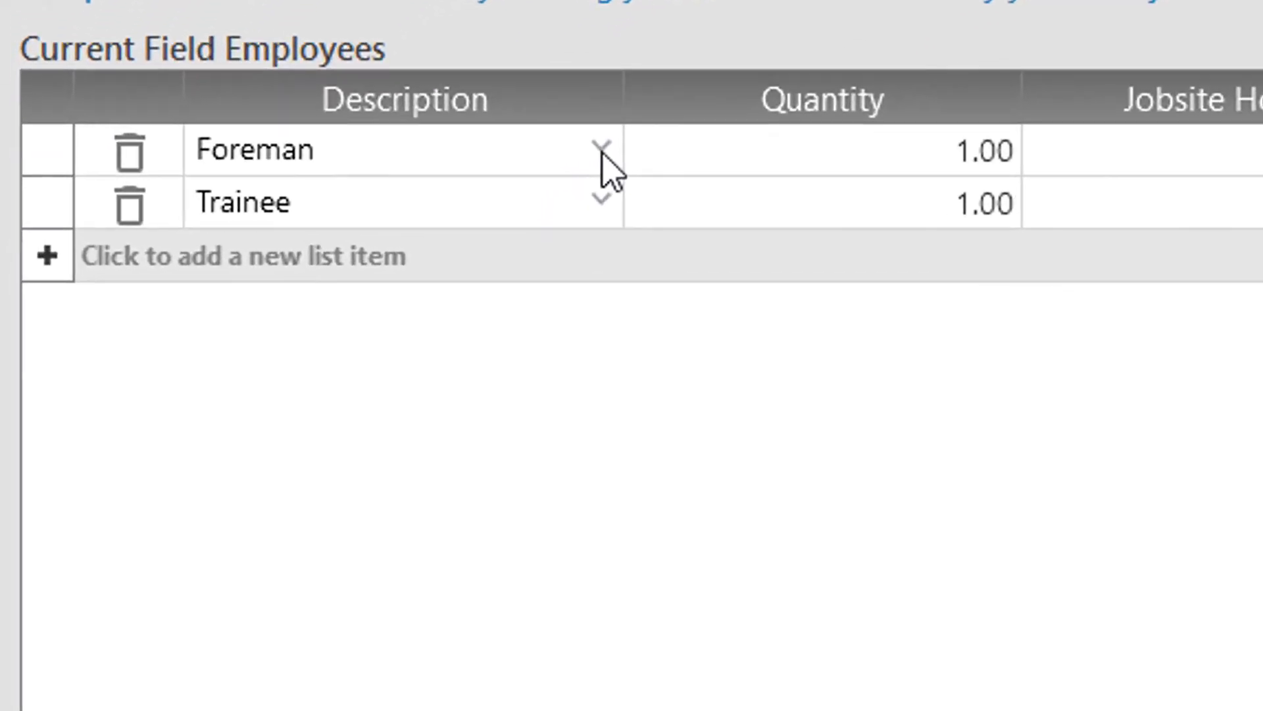
Step: Keep Foreman as the first field employee, then move to the Billable Rate step
click(604, 153)
click(604, 153)
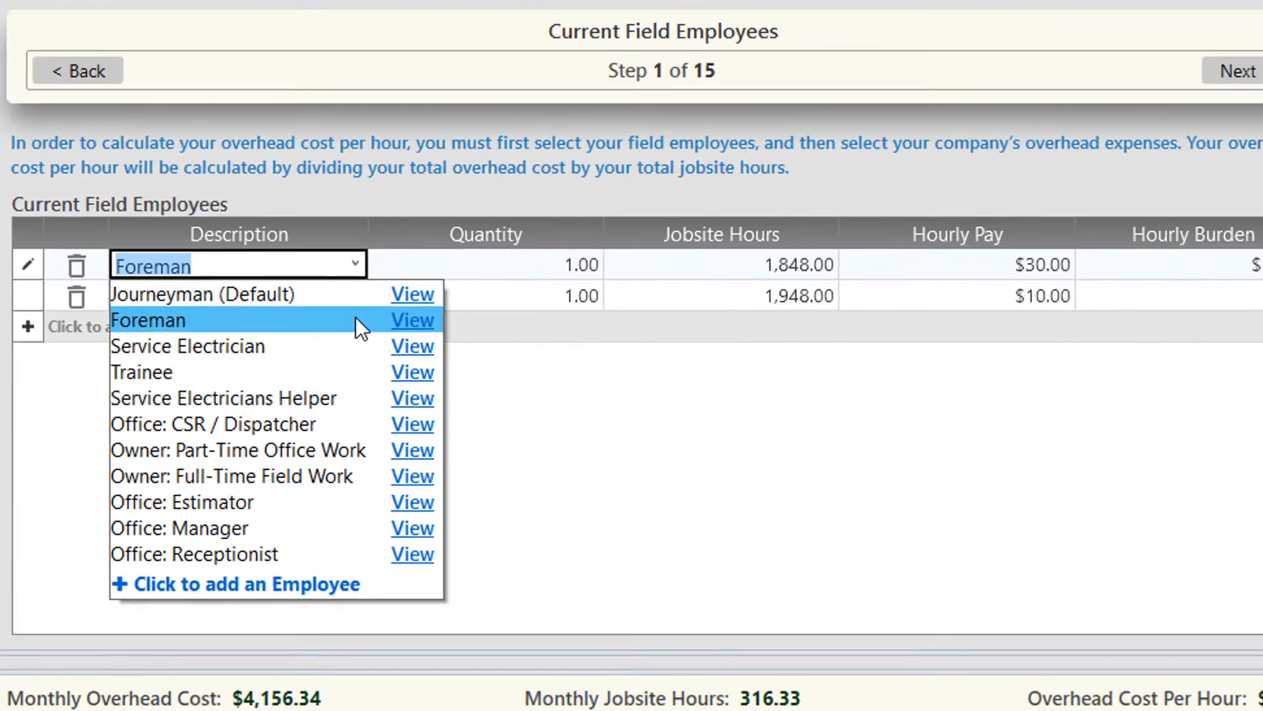
click(607, 252)
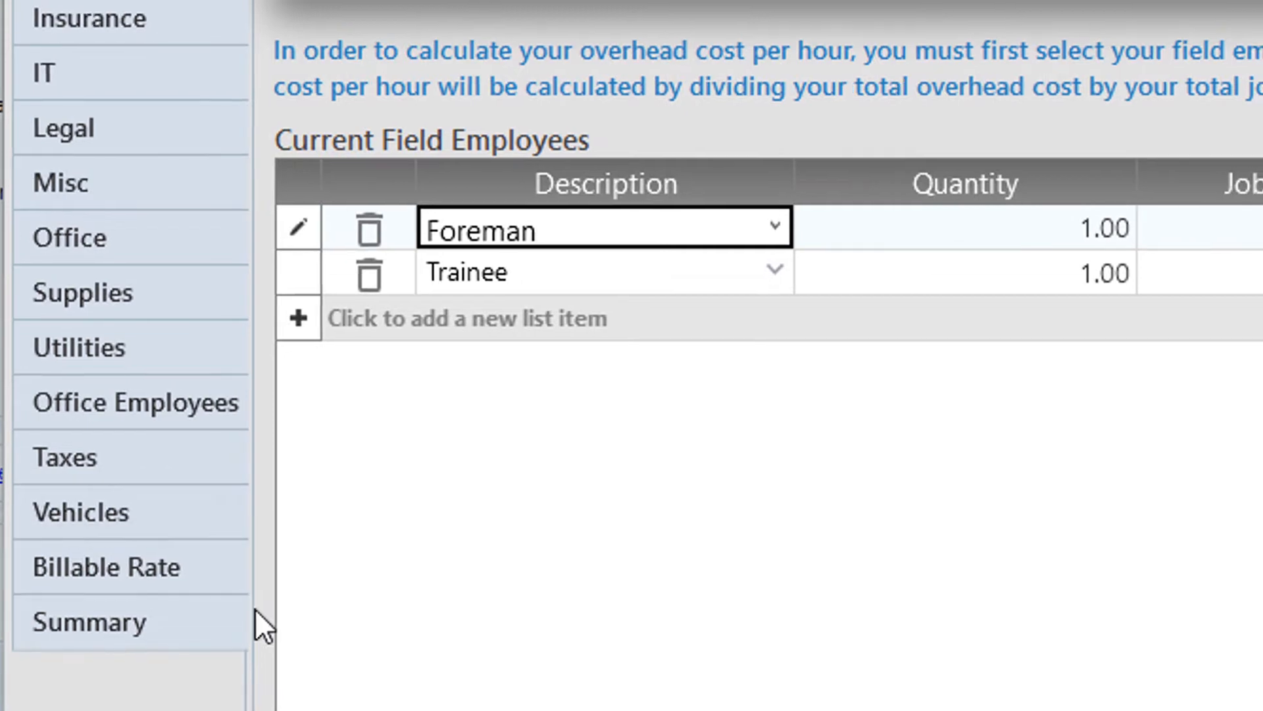
click(107, 568)
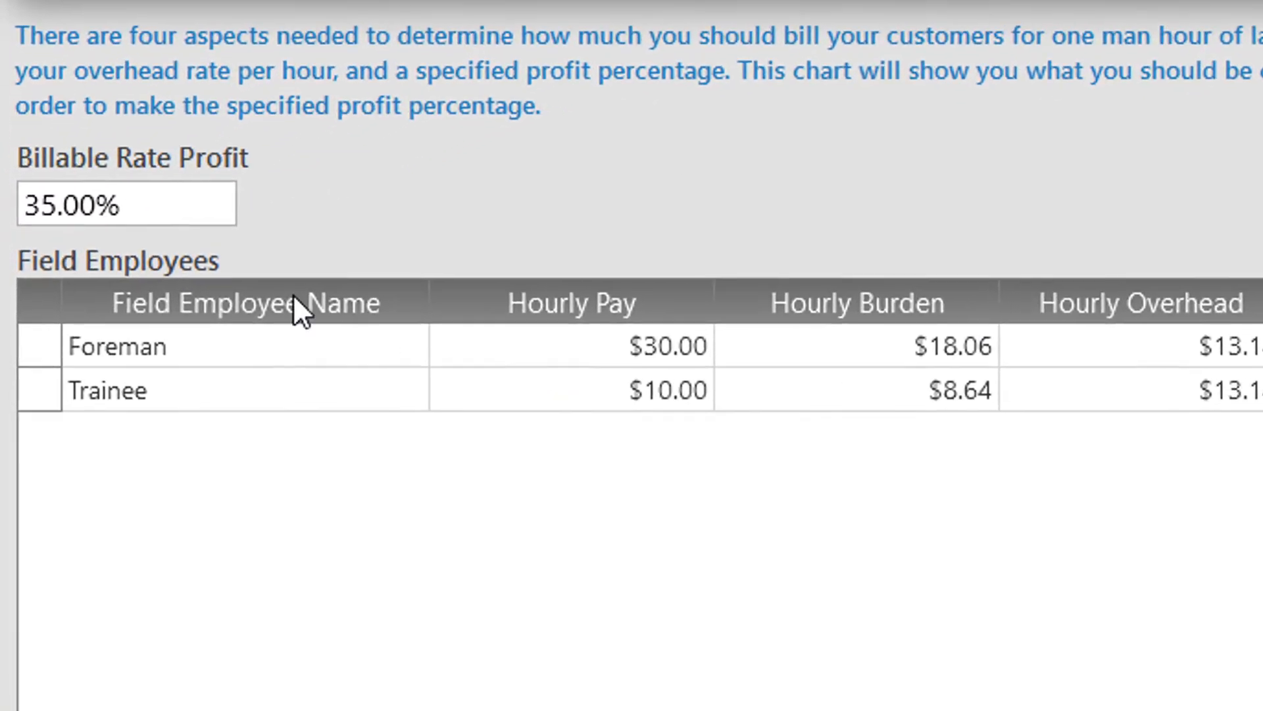
double_click(170, 200)
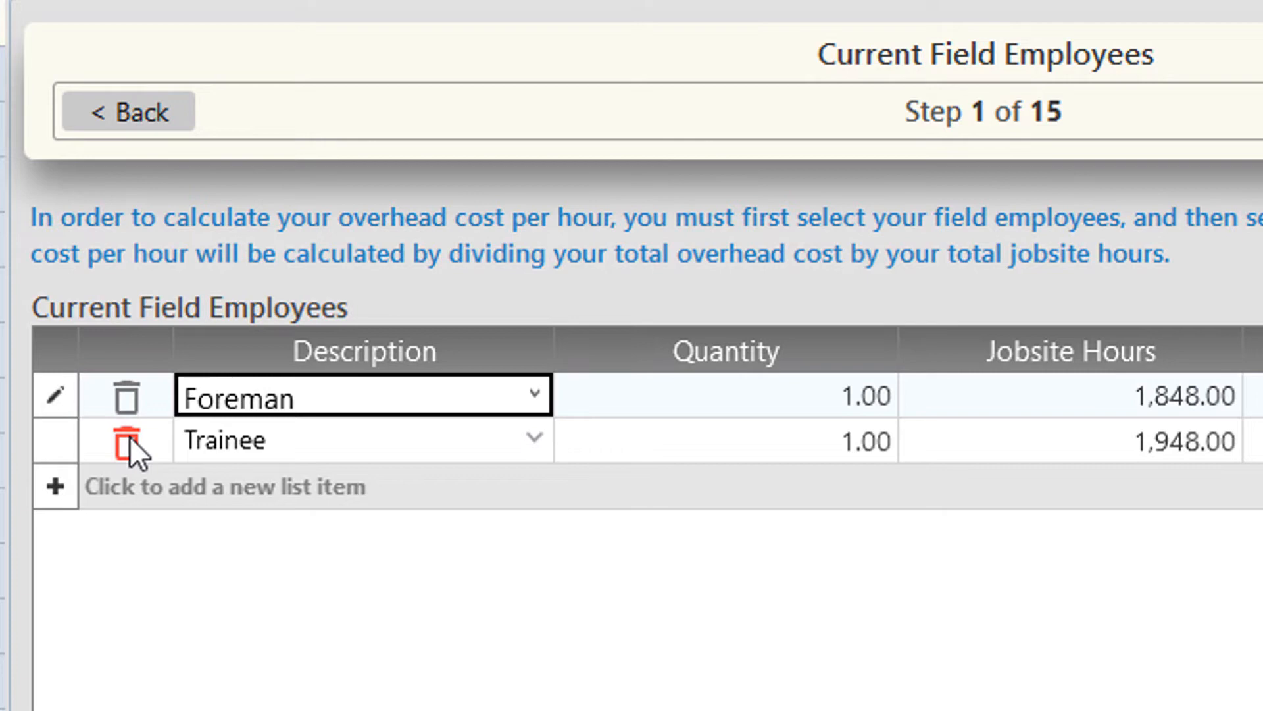
click(129, 436)
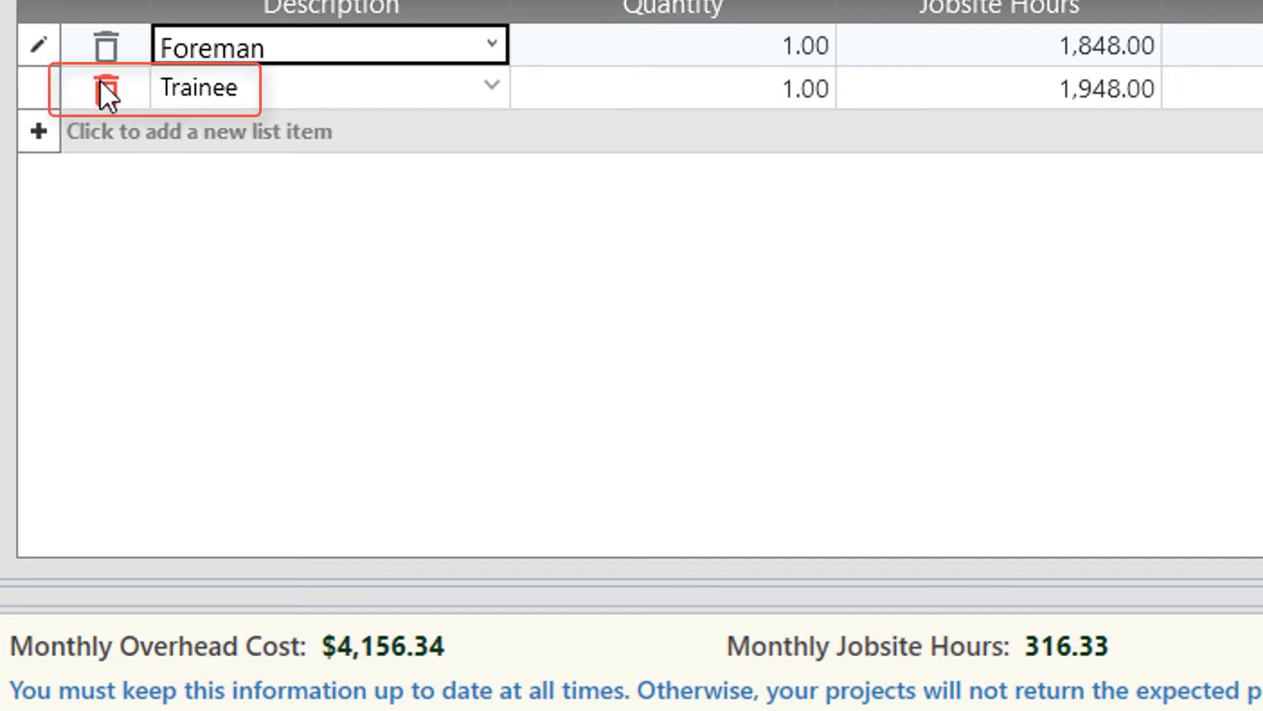
Step: Delete the Trainee row from the current field employees list
click(107, 88)
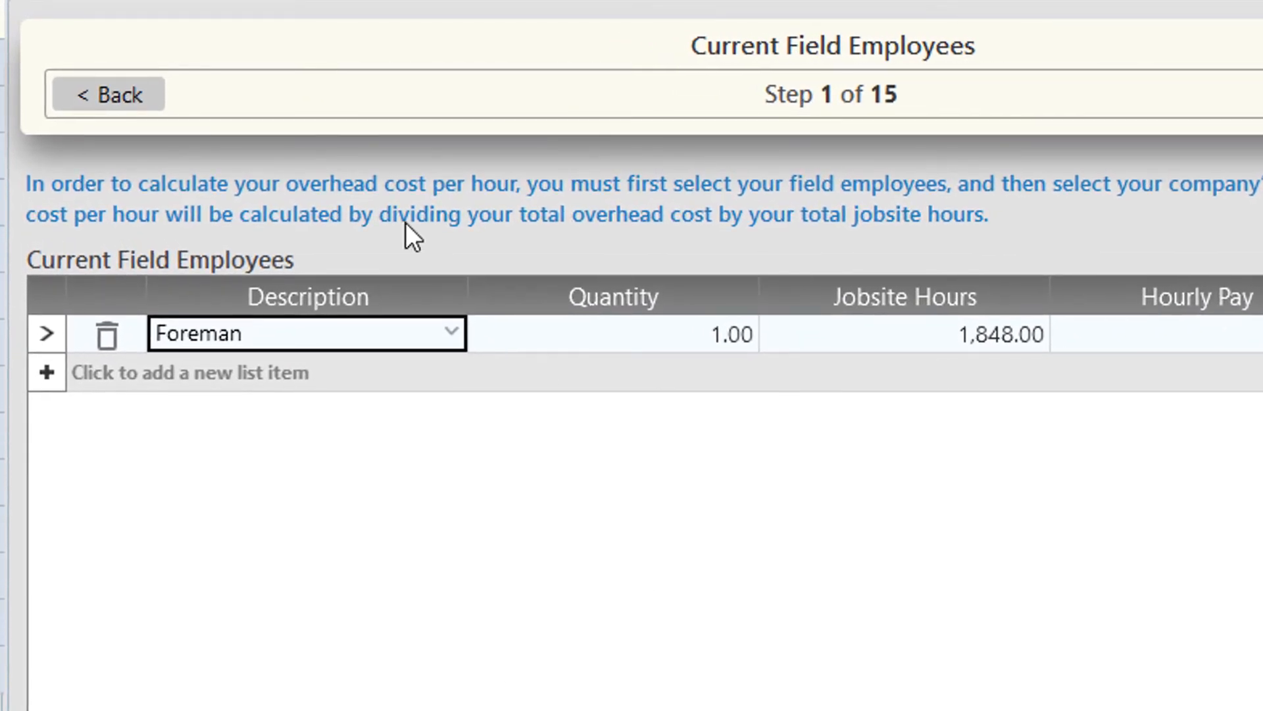
click(144, 372)
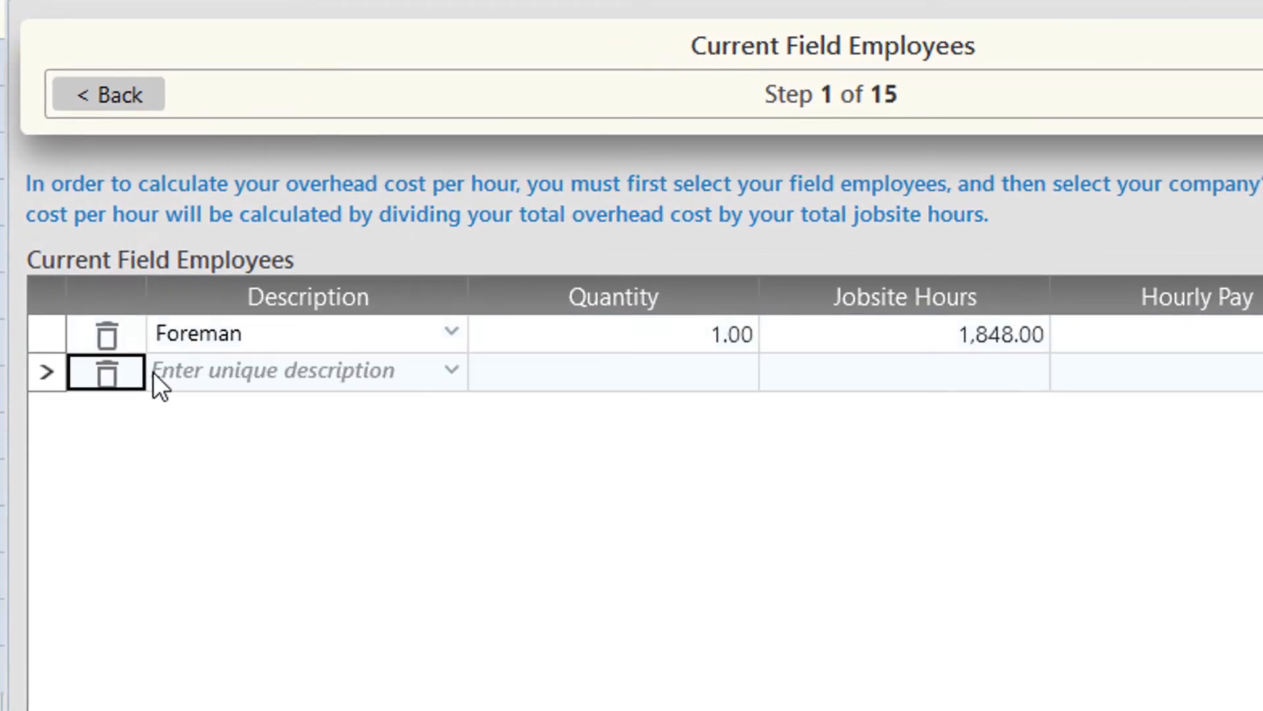
click(453, 373)
click(452, 374)
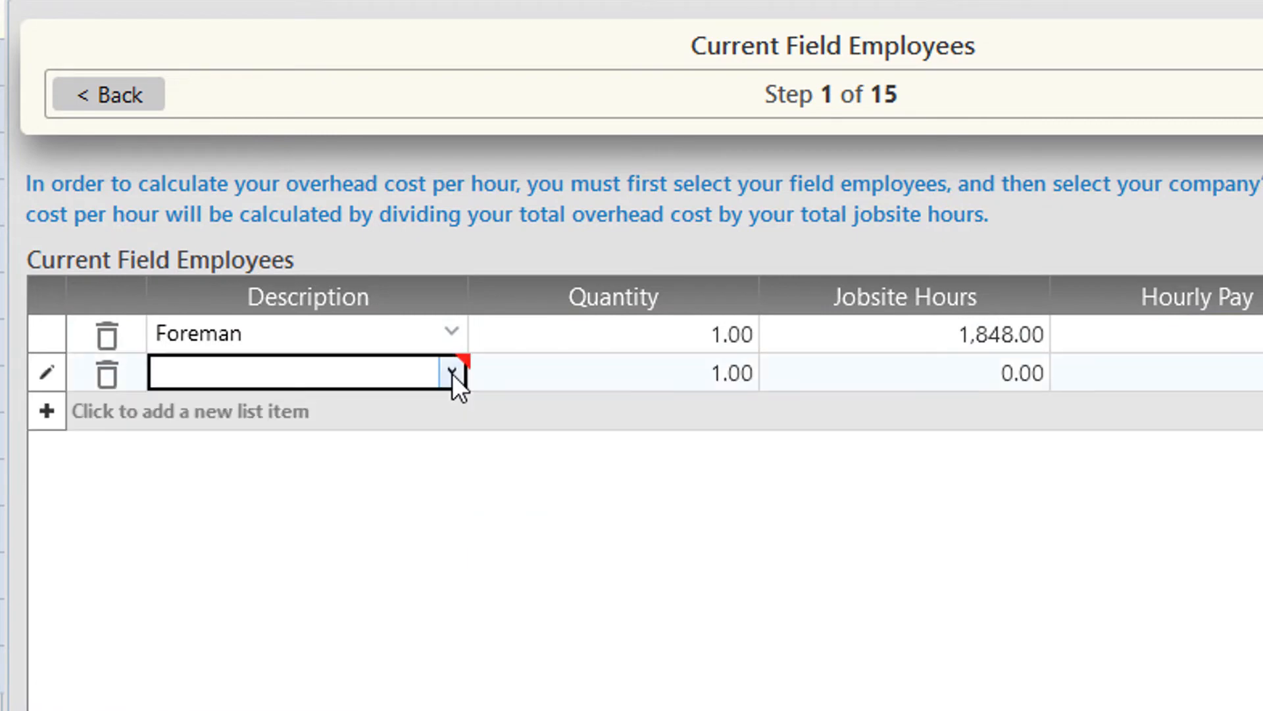
click(452, 373)
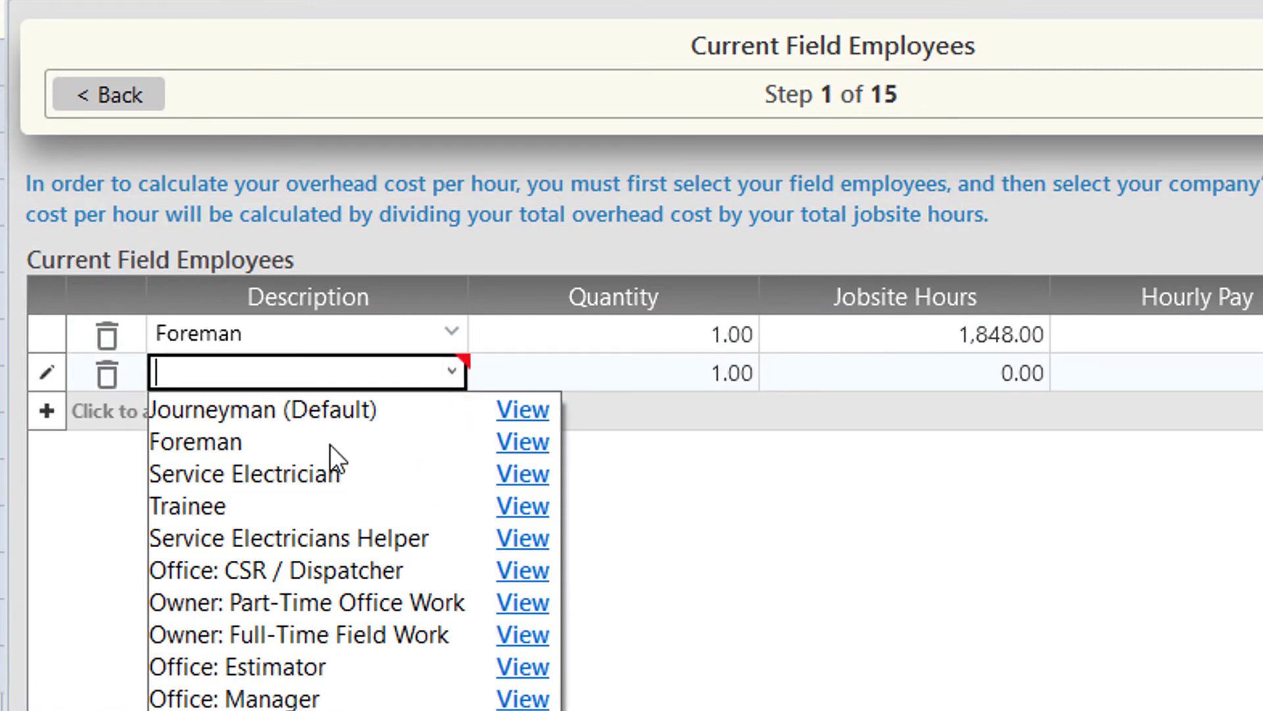
click(240, 499)
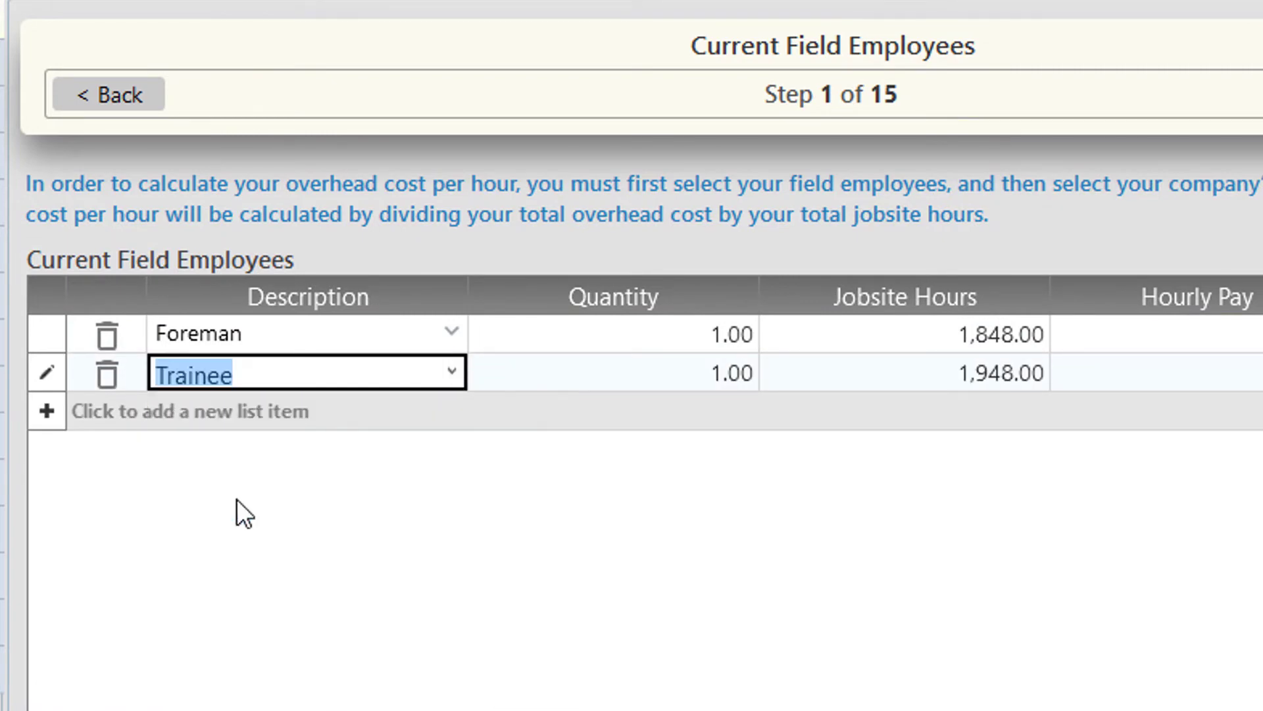
click(453, 372)
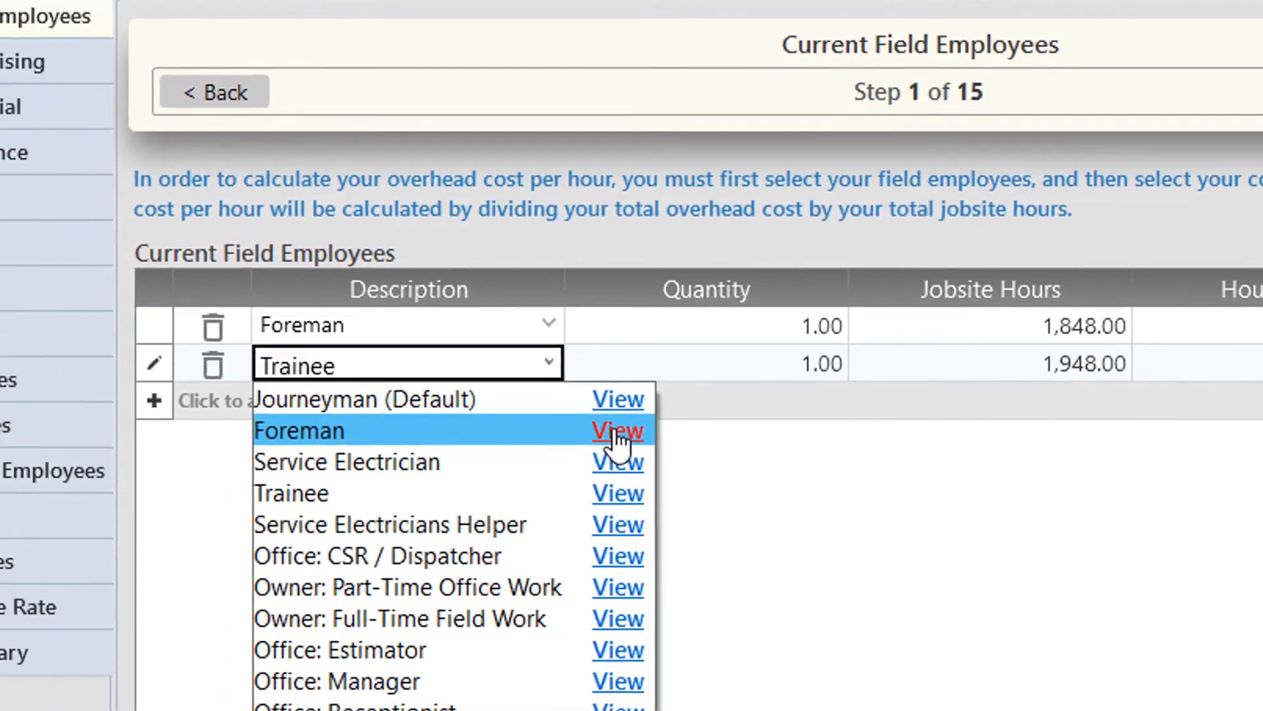
click(521, 441)
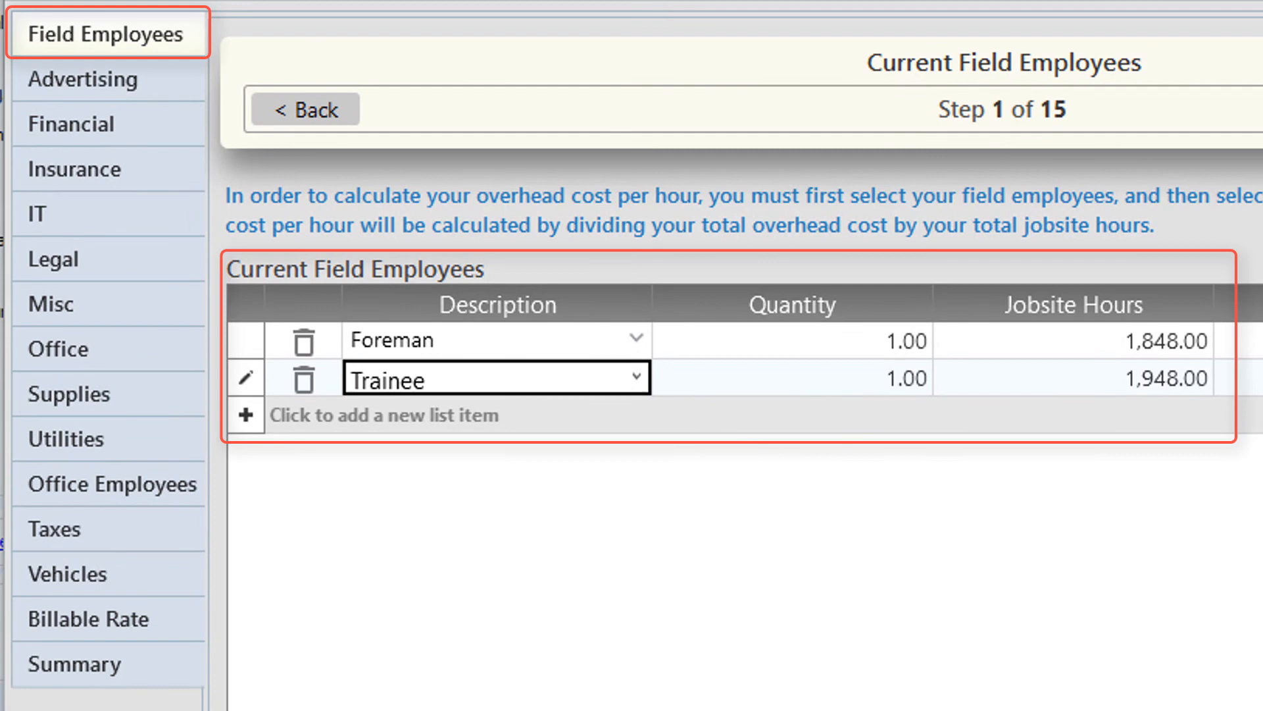
Step: Go to Advertising Expenses and review the Signs description choices without changing them
click(96, 68)
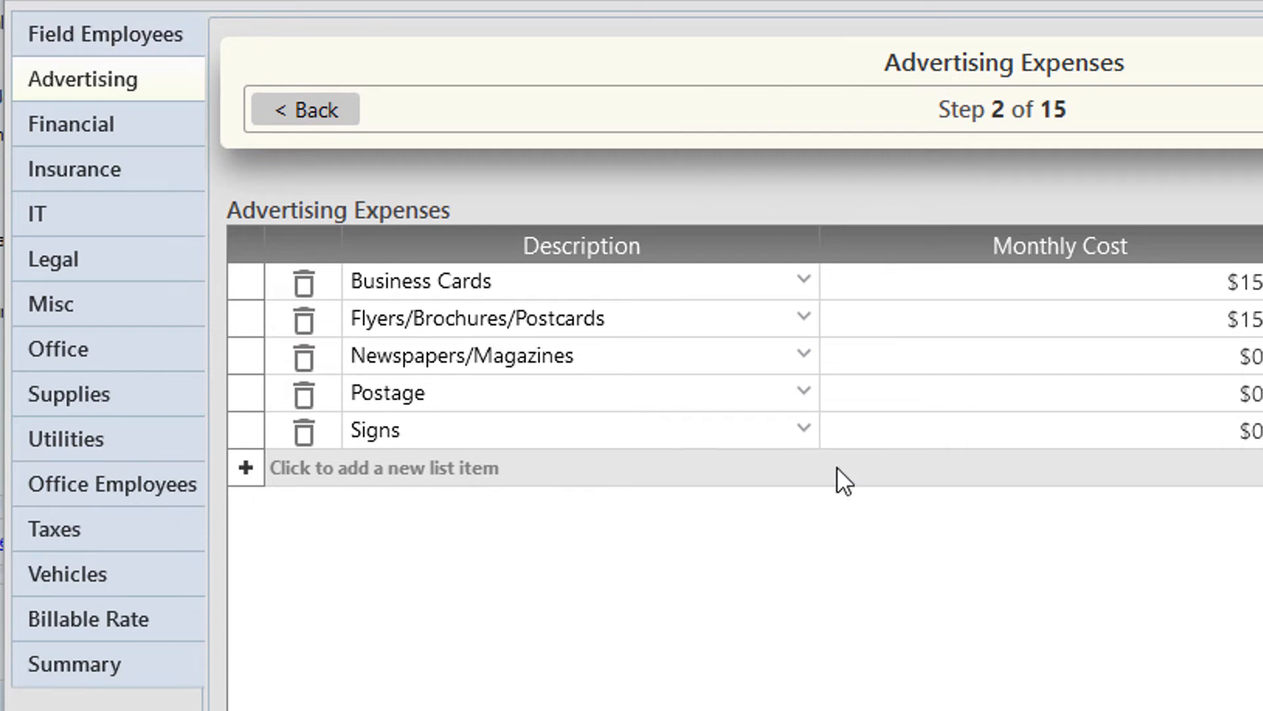
click(807, 431)
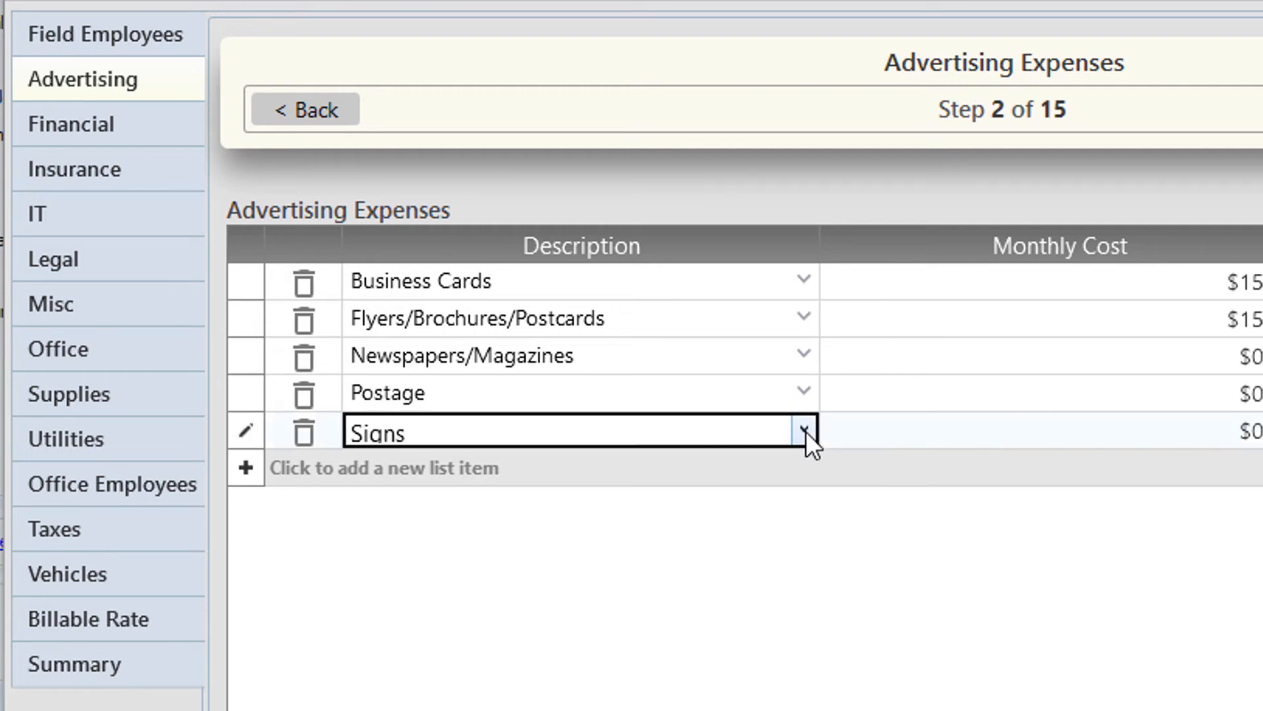
click(807, 431)
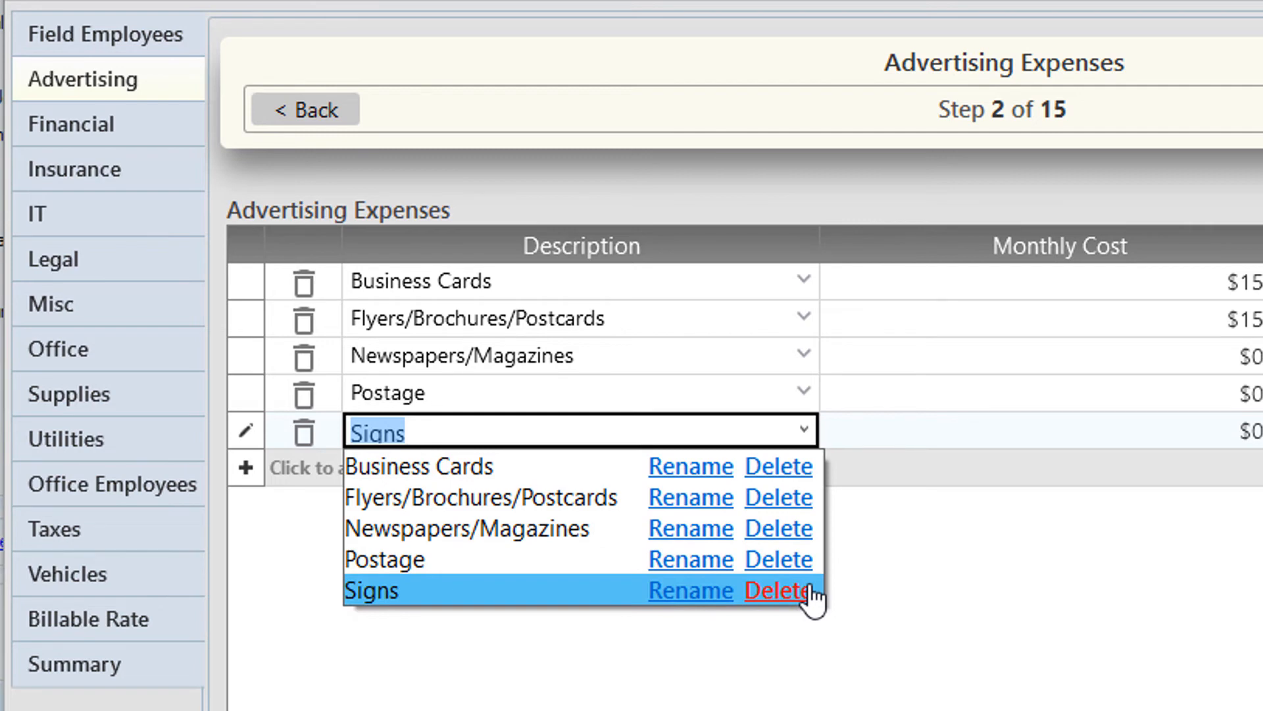
click(977, 582)
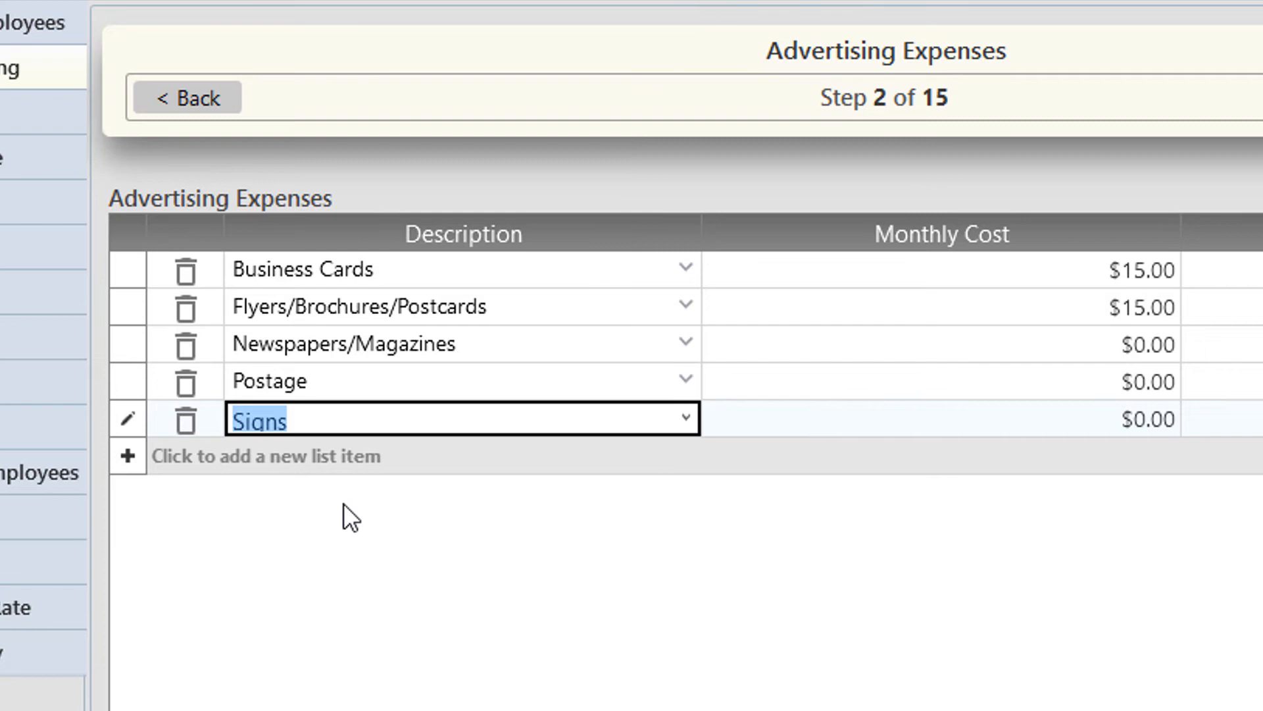
Step: Delete the Signs expense, re-add it as Signs, then start another blank expense row
click(183, 423)
click(184, 423)
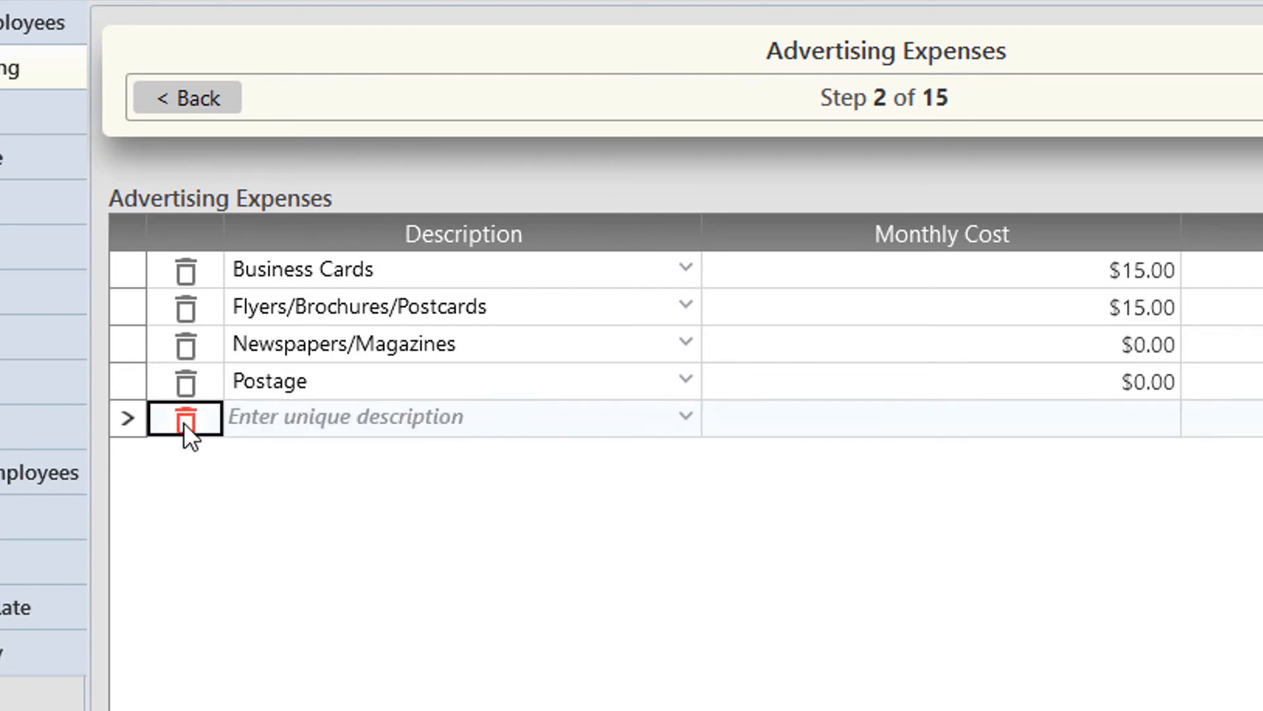
click(688, 421)
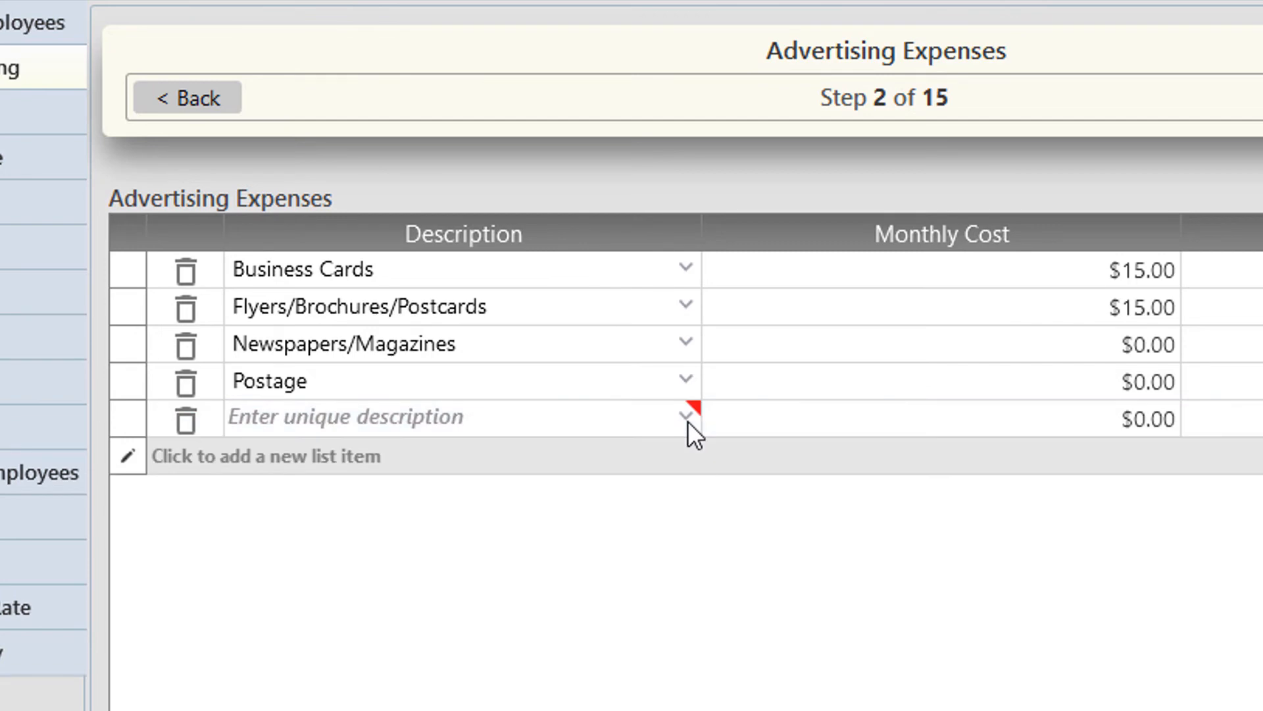
click(688, 420)
click(688, 420)
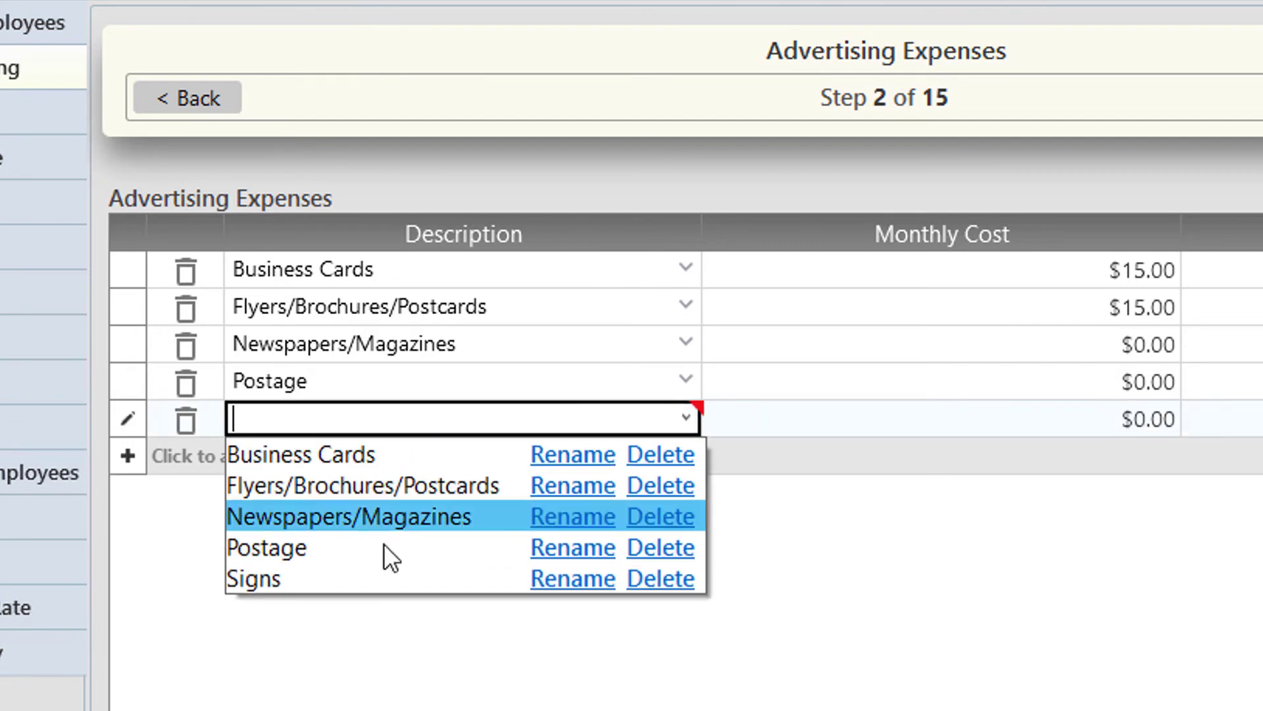
click(324, 577)
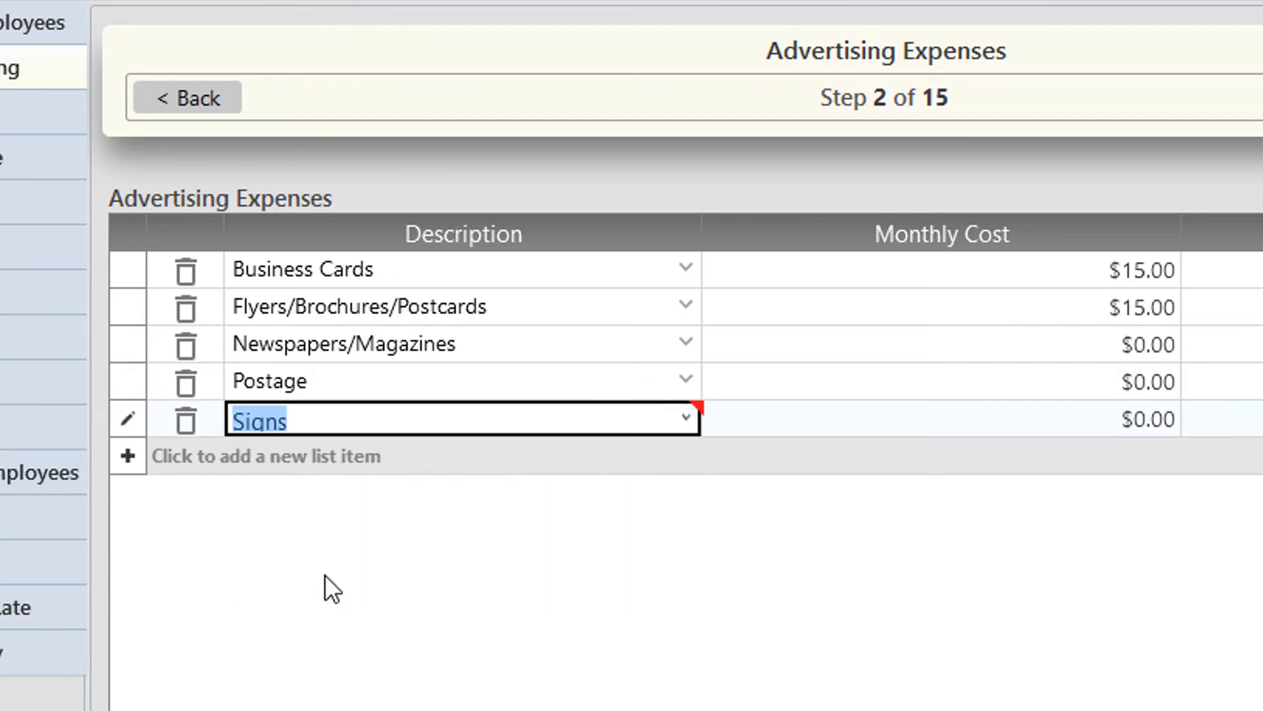
click(311, 464)
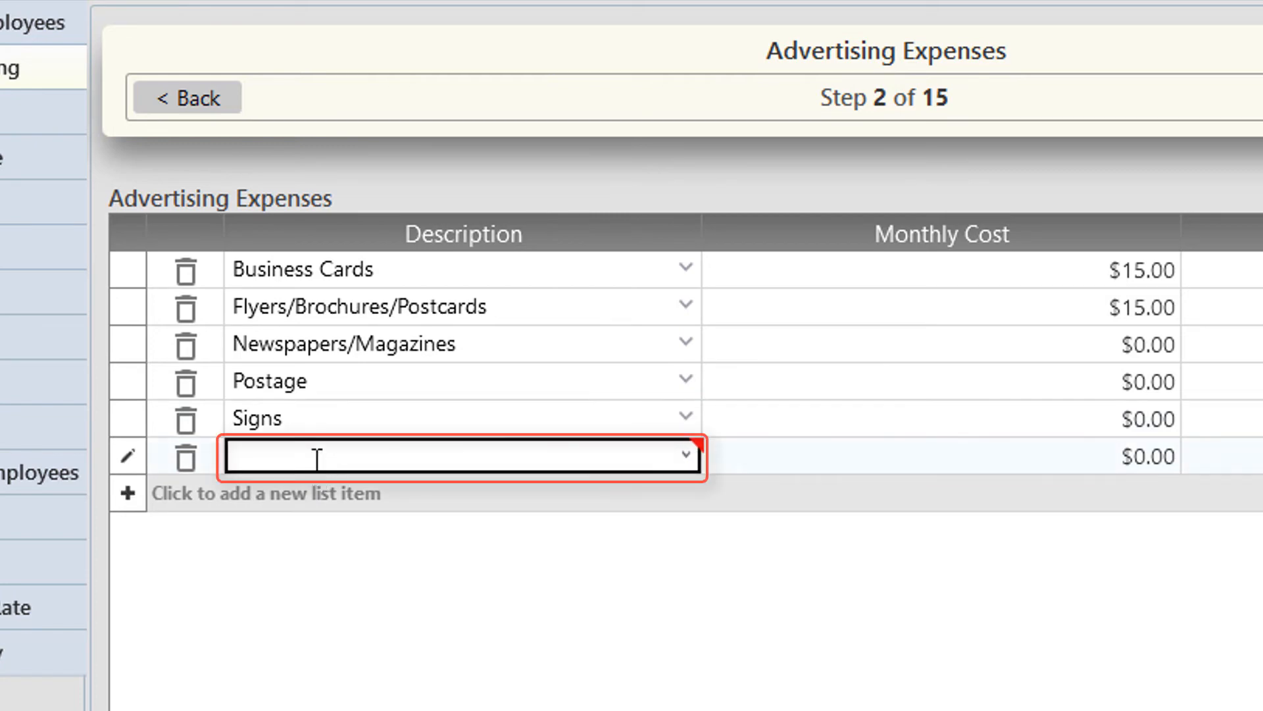
text(Te)
text(st)
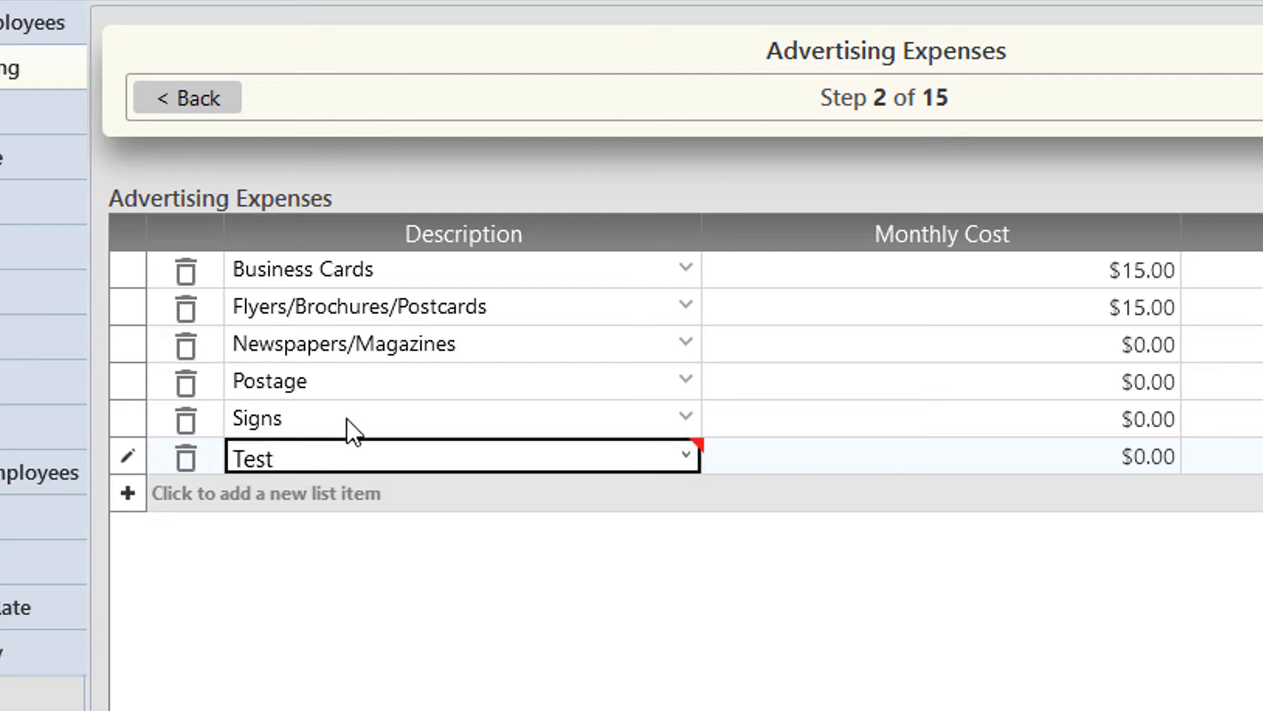
Step: Commit the new Test advertising expense at $0.00
click(348, 420)
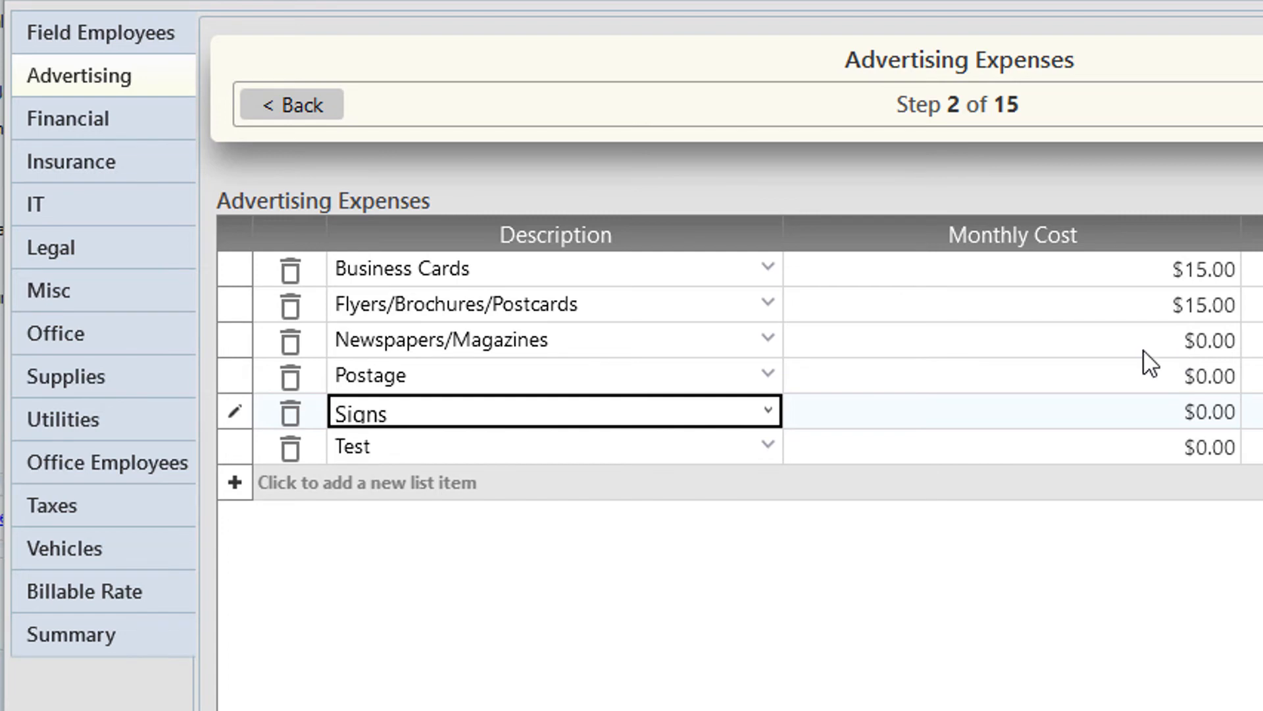
Step: Browse the Financial, Insurance and IT expense steps, then return to Advertising Expenses
click(85, 117)
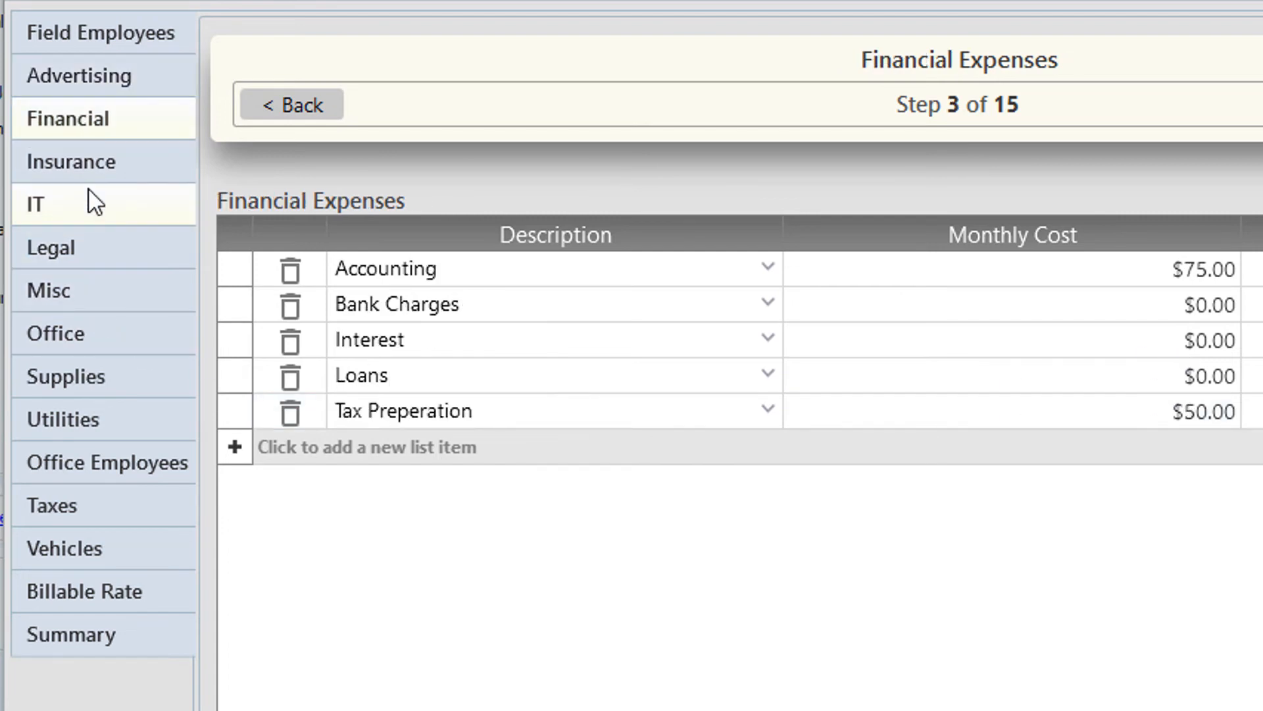
click(96, 161)
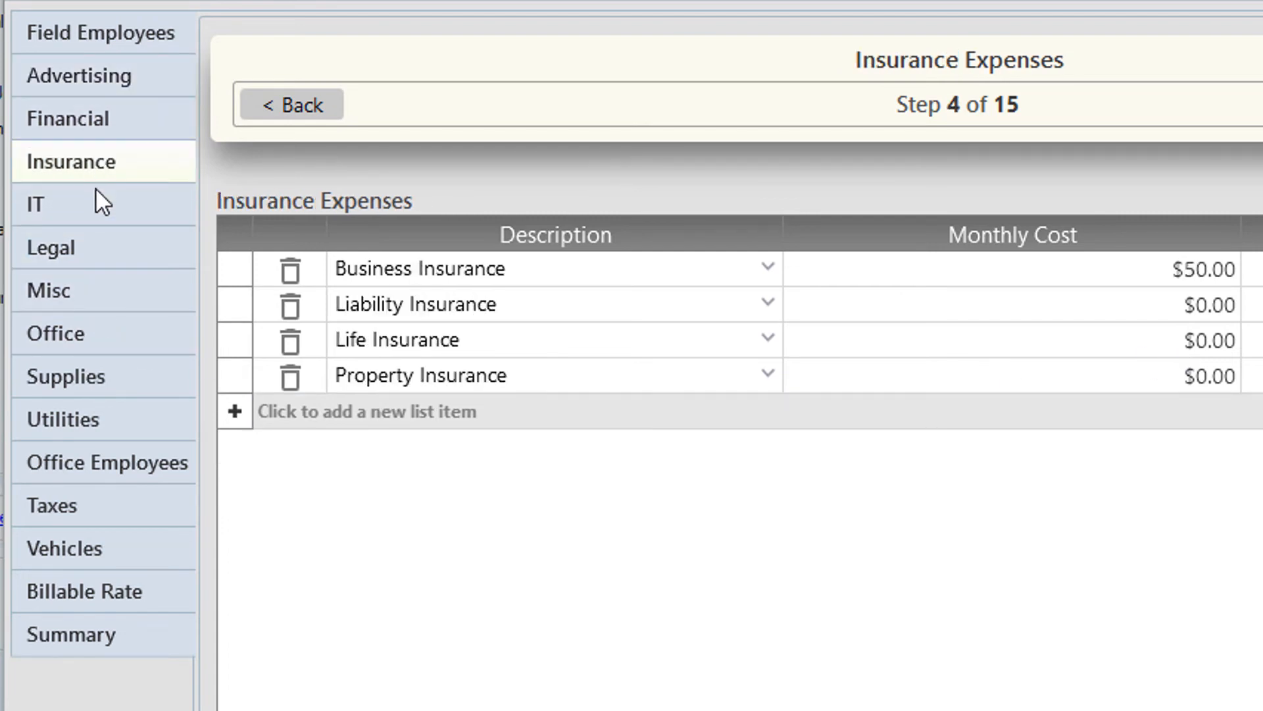
click(98, 204)
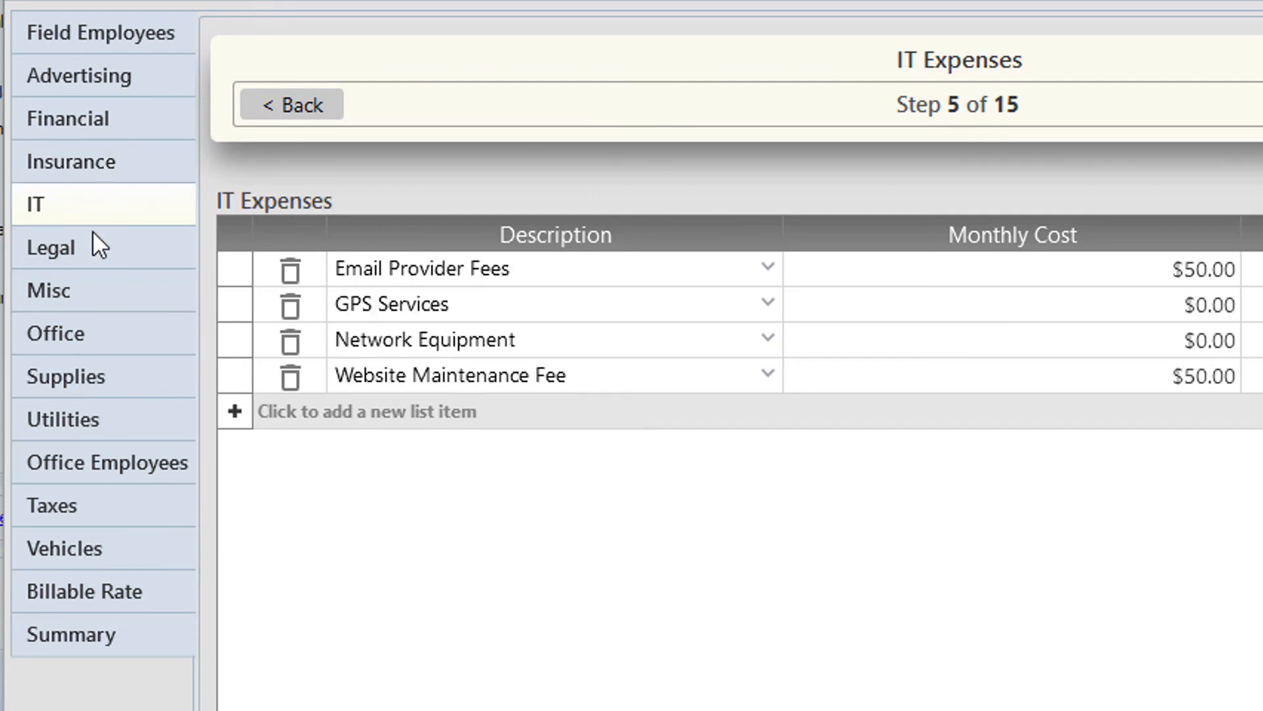
click(102, 90)
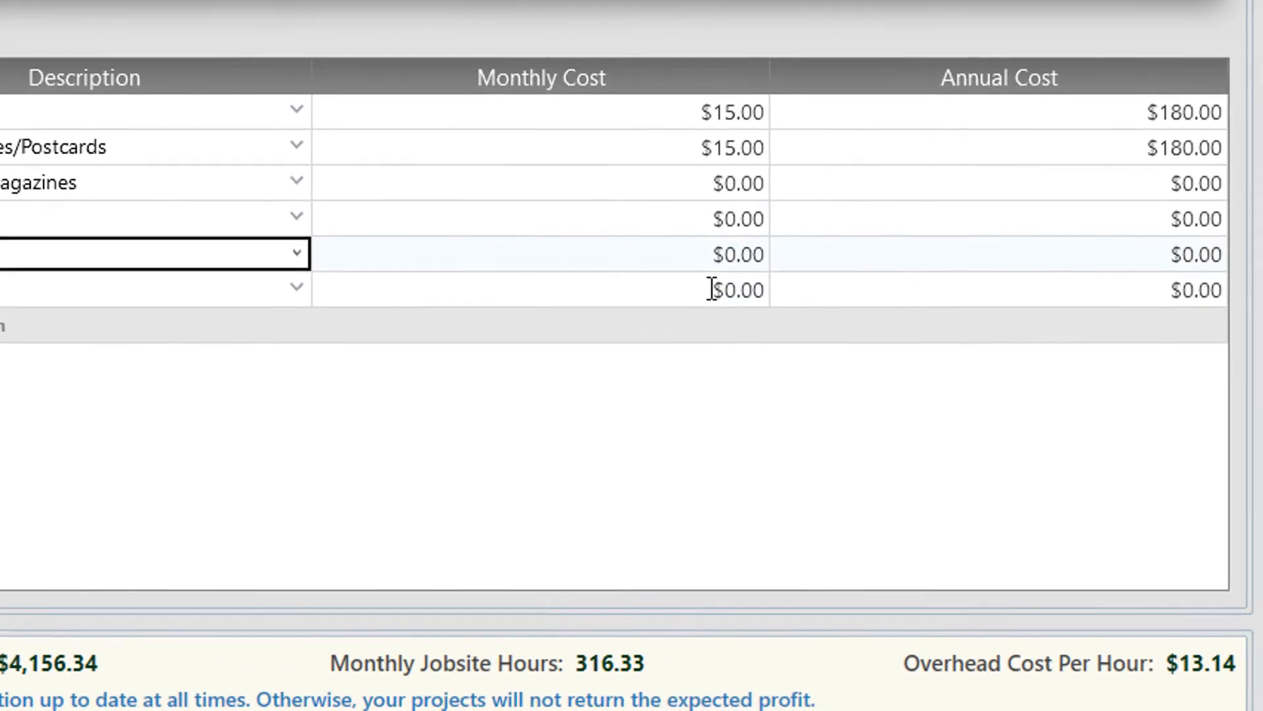
Step: Set the Test expense's monthly cost to $1,000.00, raising overhead to $16.30 per hour
click(711, 289)
text(1)
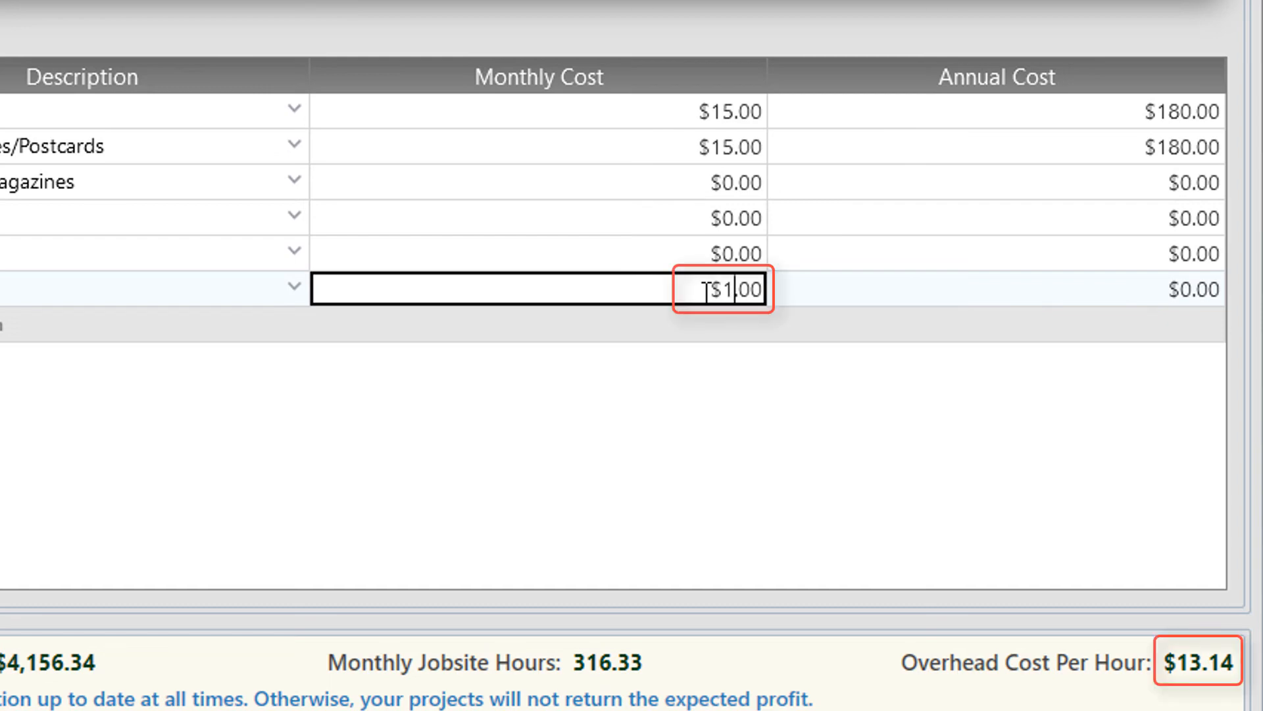
text(0)
text(00)
key(Return)
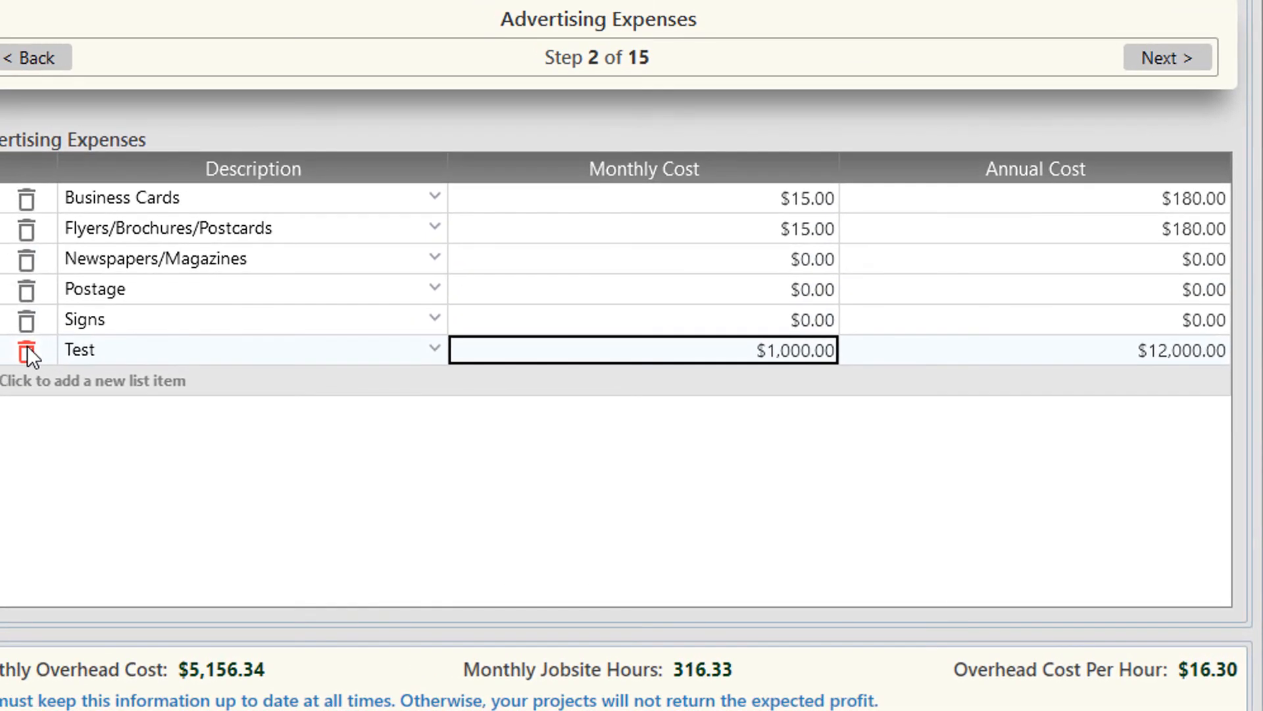
Step: Delete the Test advertising expense, restoring overhead to $13.14 per hour
click(26, 346)
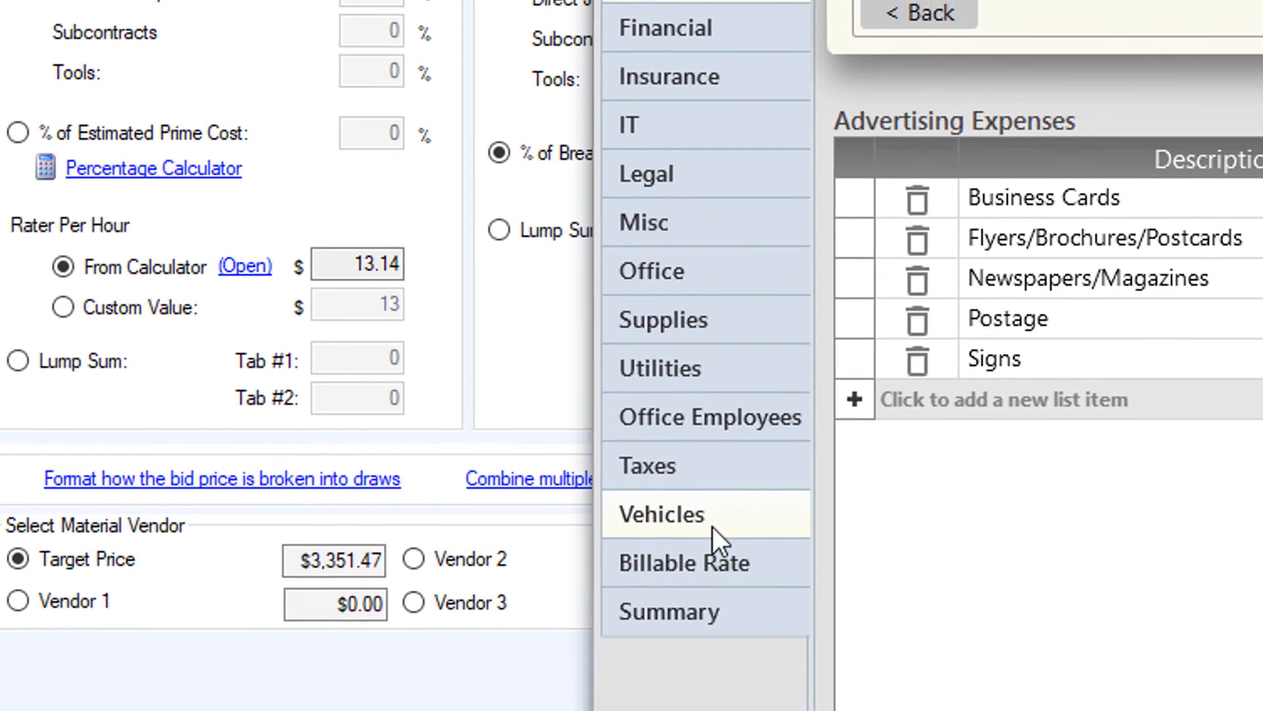
Step: Show the Ford 350's vehicle expenses and browse the vehicle list
click(708, 518)
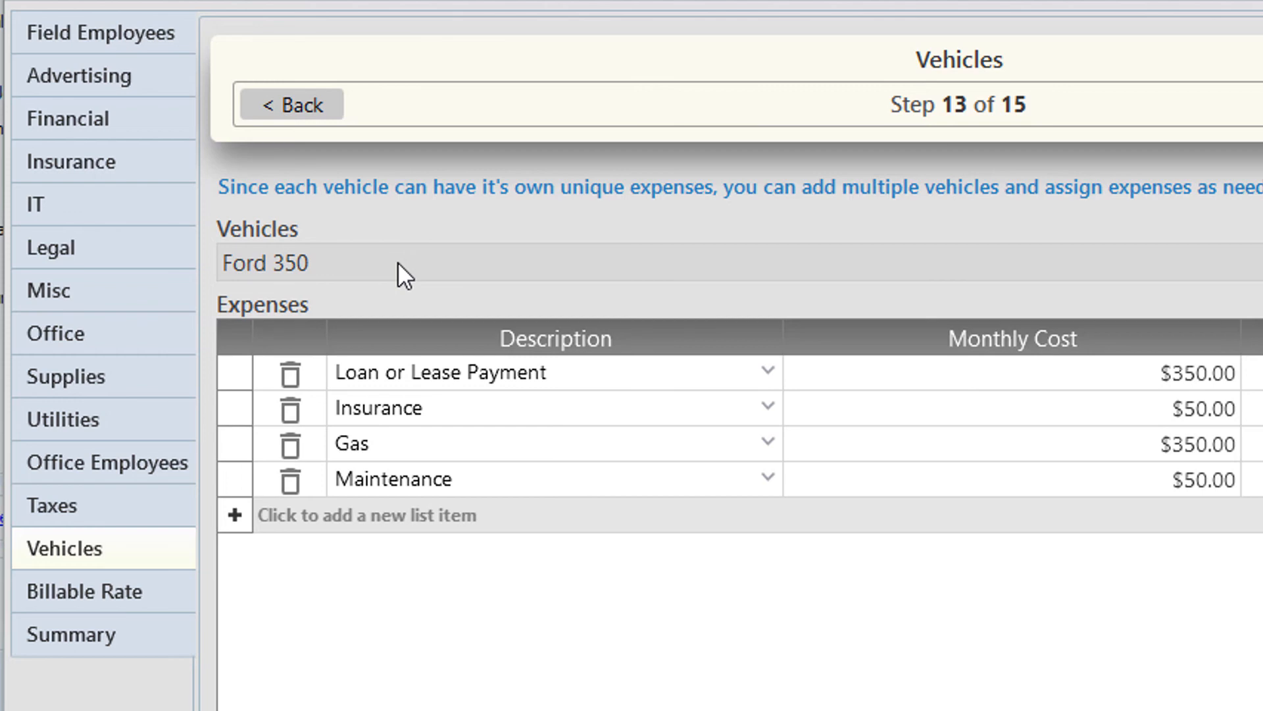
click(398, 262)
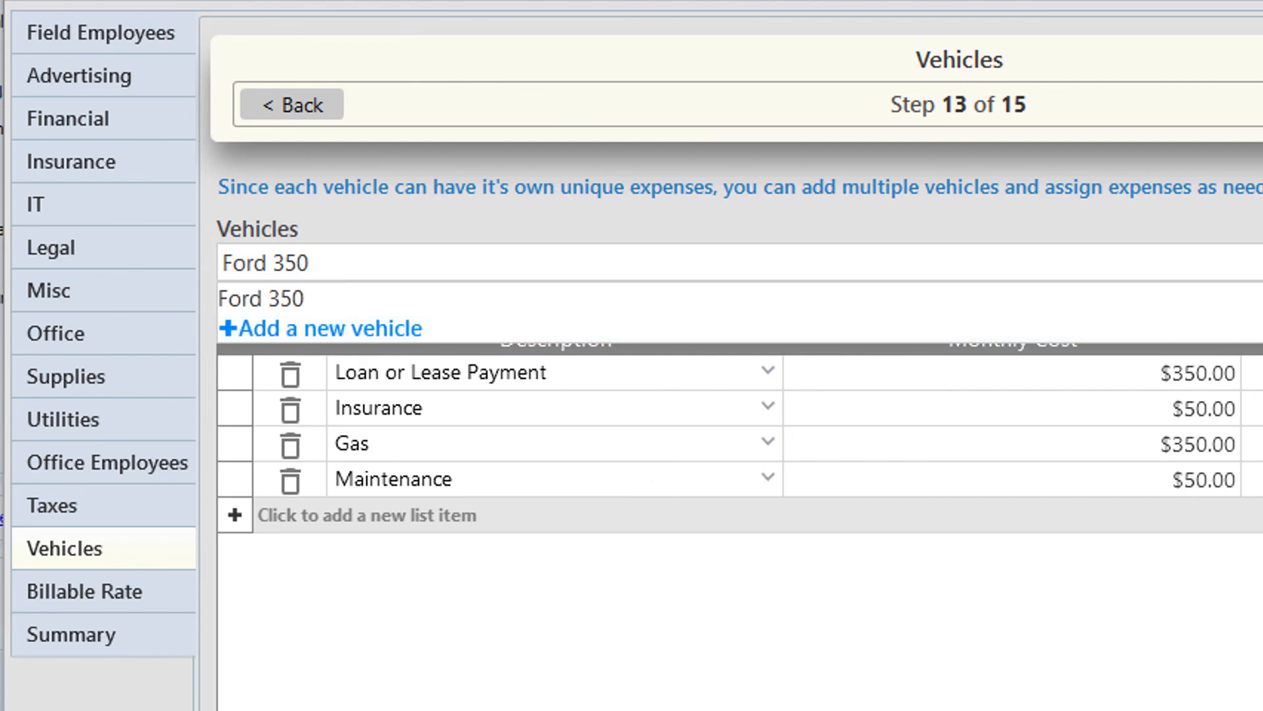
click(1200, 624)
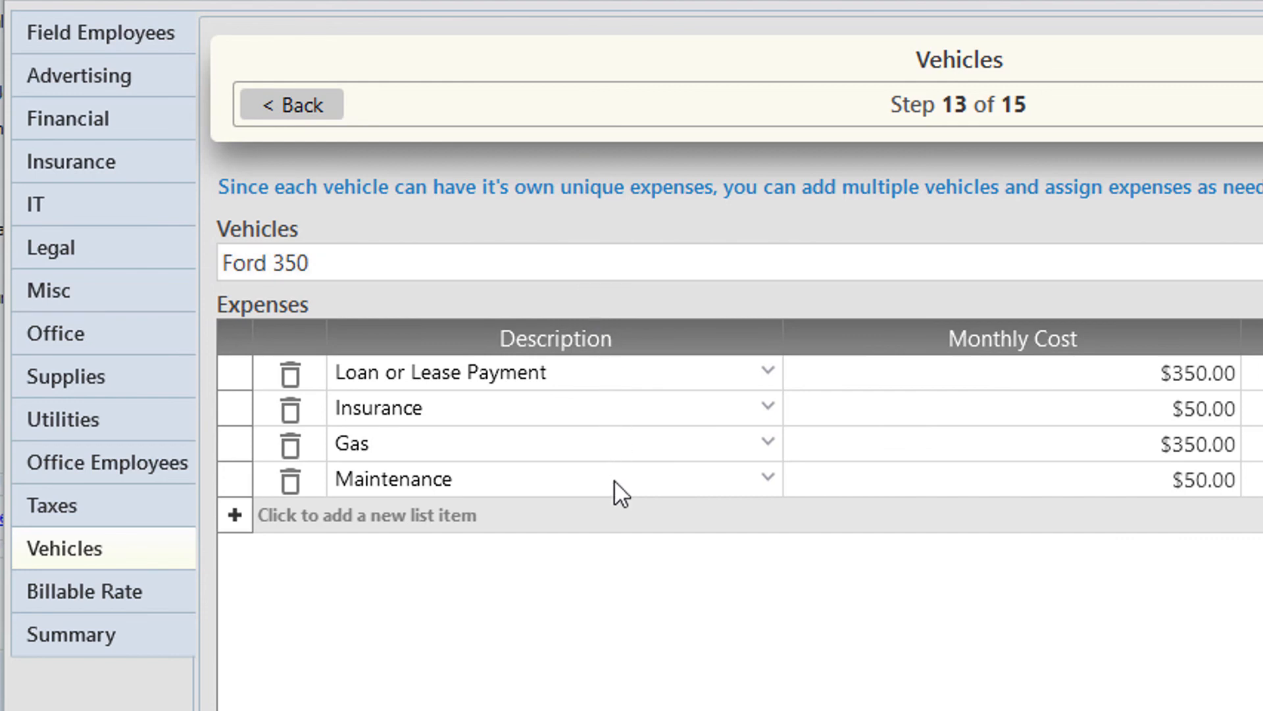
Step: View the field employee billable rates at 35% profit (Foreman $82.62, Trainee $42.90)
click(135, 586)
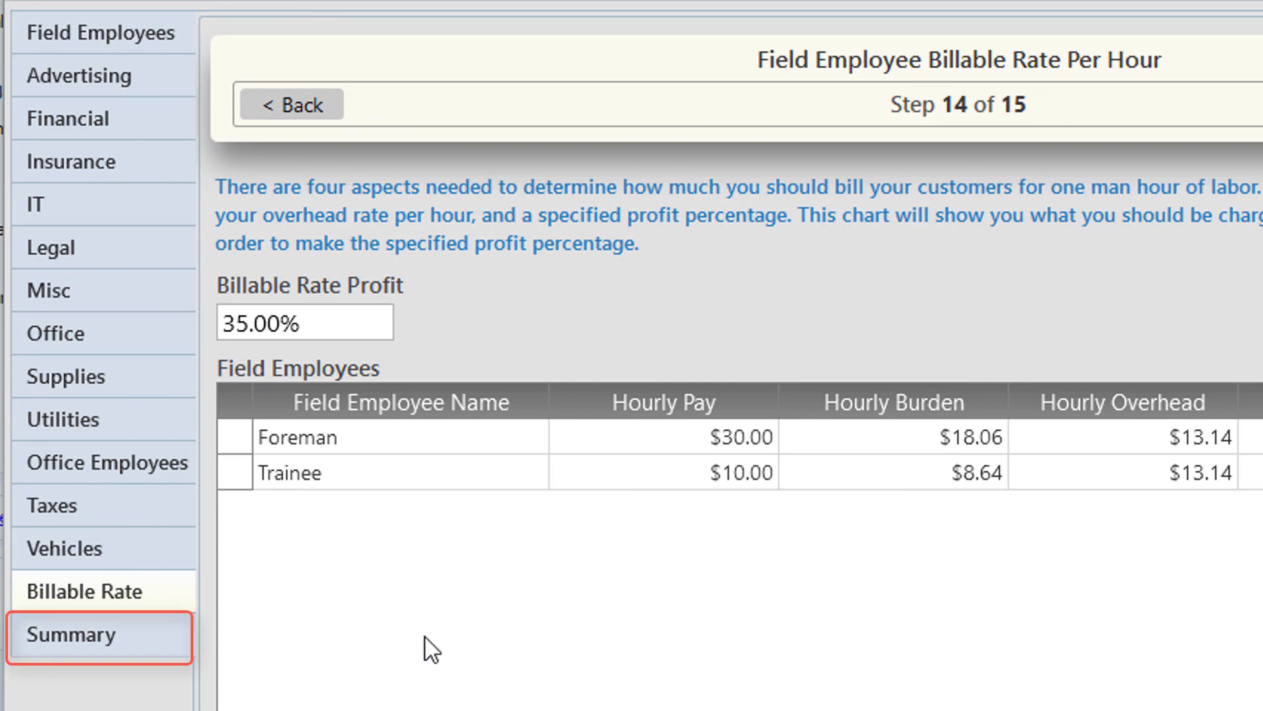
Step: View the overhead summary totaling $4,156.34 monthly and $49,876.13 annually
click(94, 632)
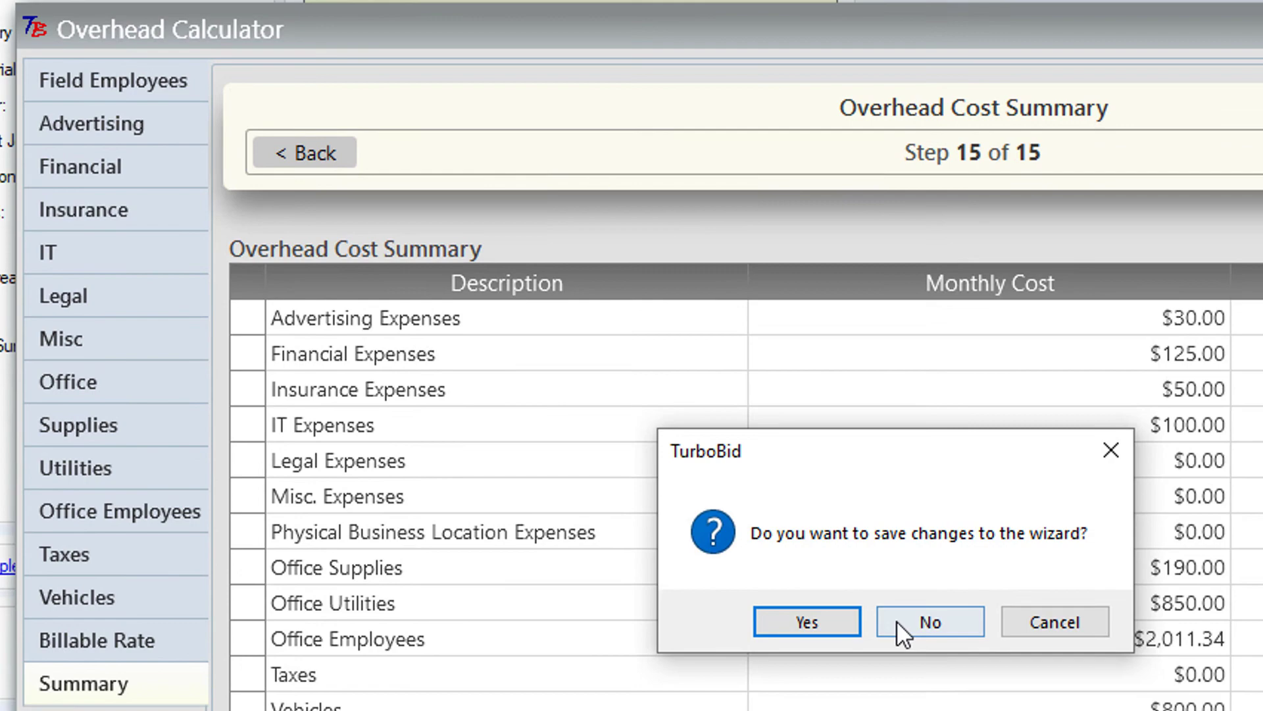
Step: Close the calculator, default the settings for new projects, and keep the custom $13 hourly overhead rate
click(896, 620)
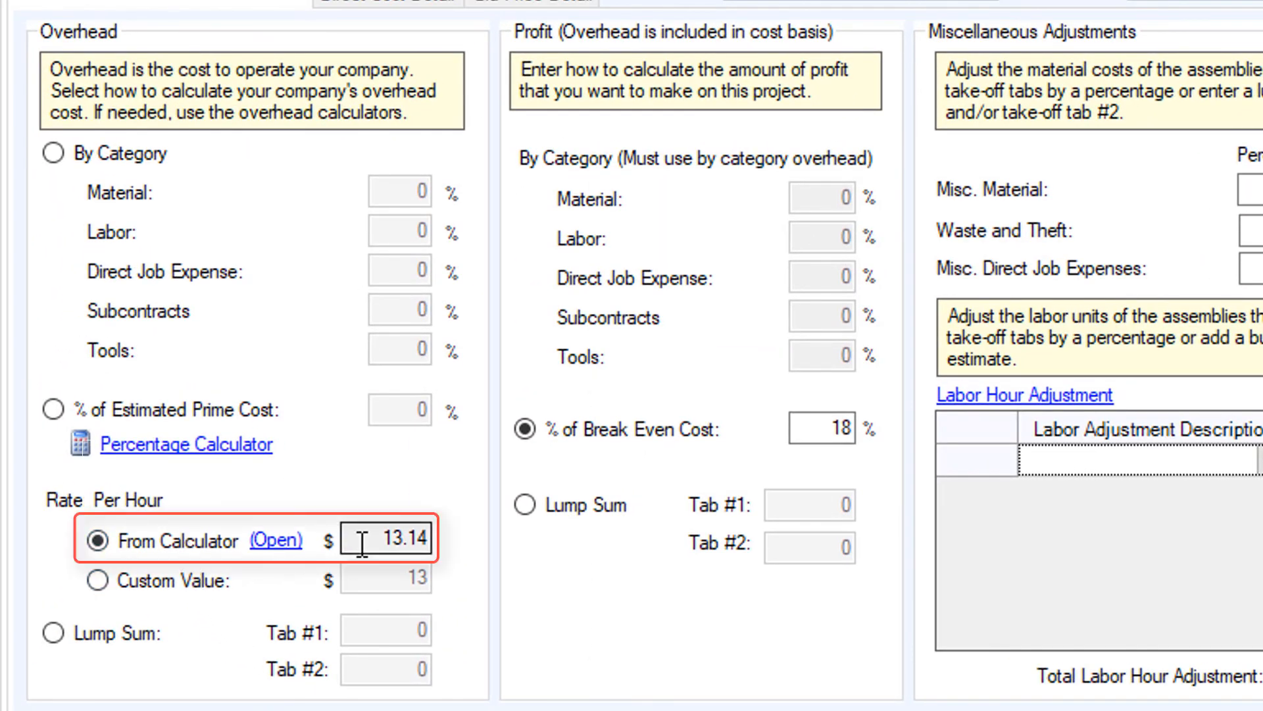
click(96, 580)
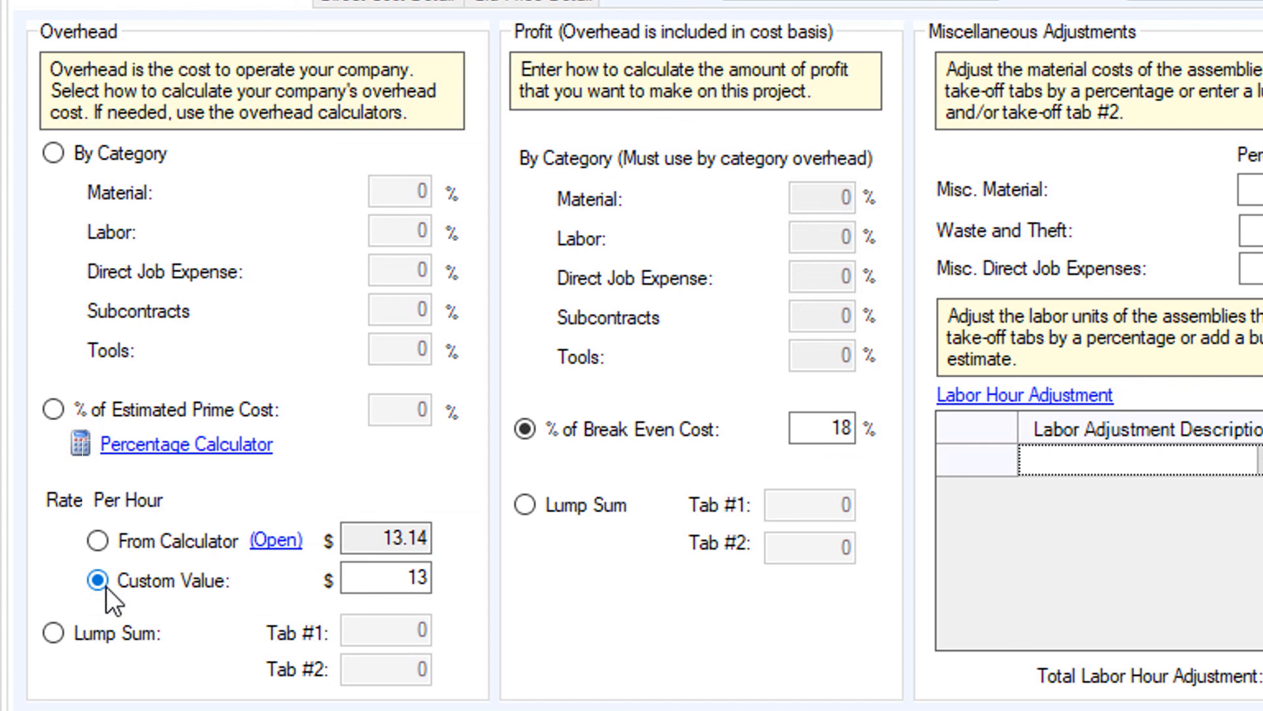
click(125, 543)
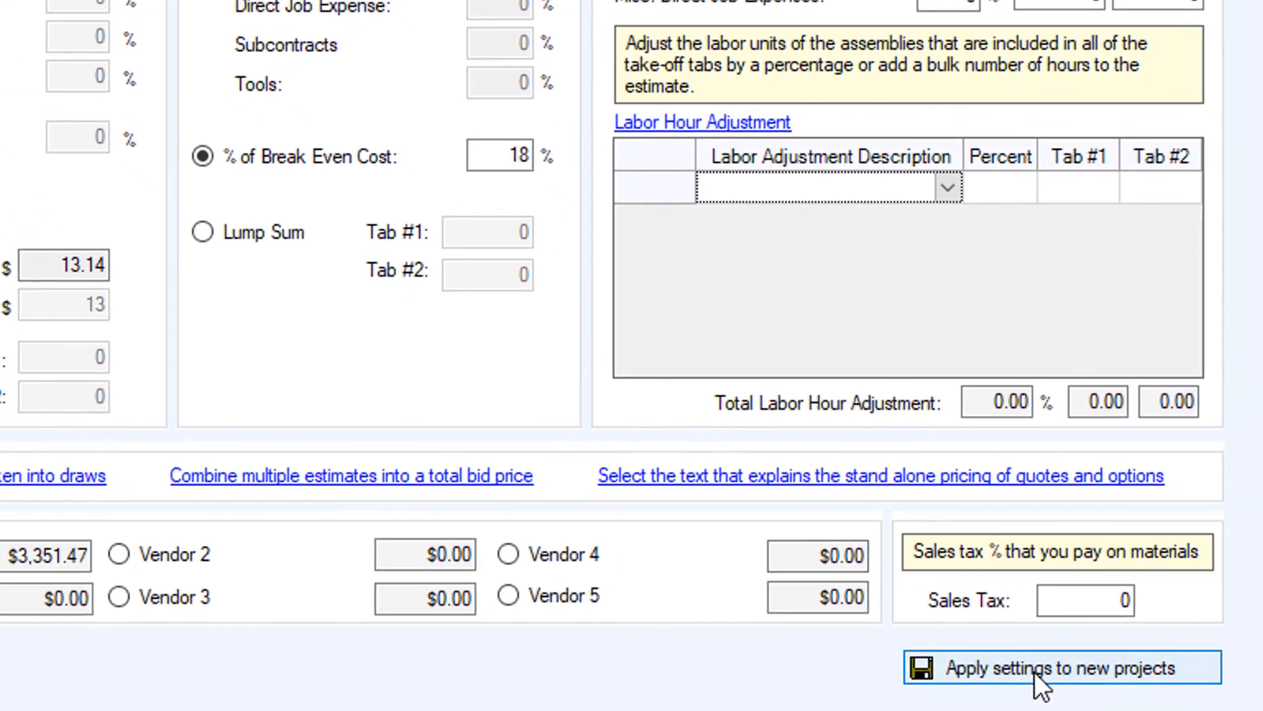
click(1041, 679)
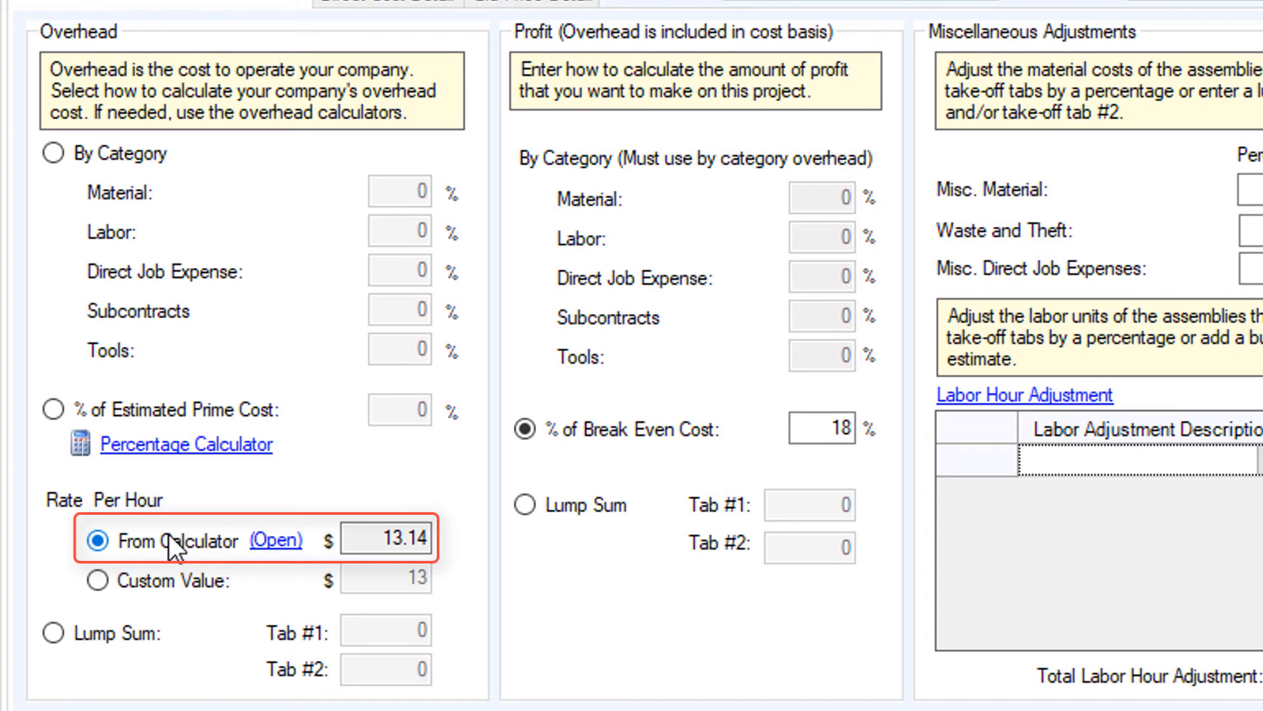
click(391, 578)
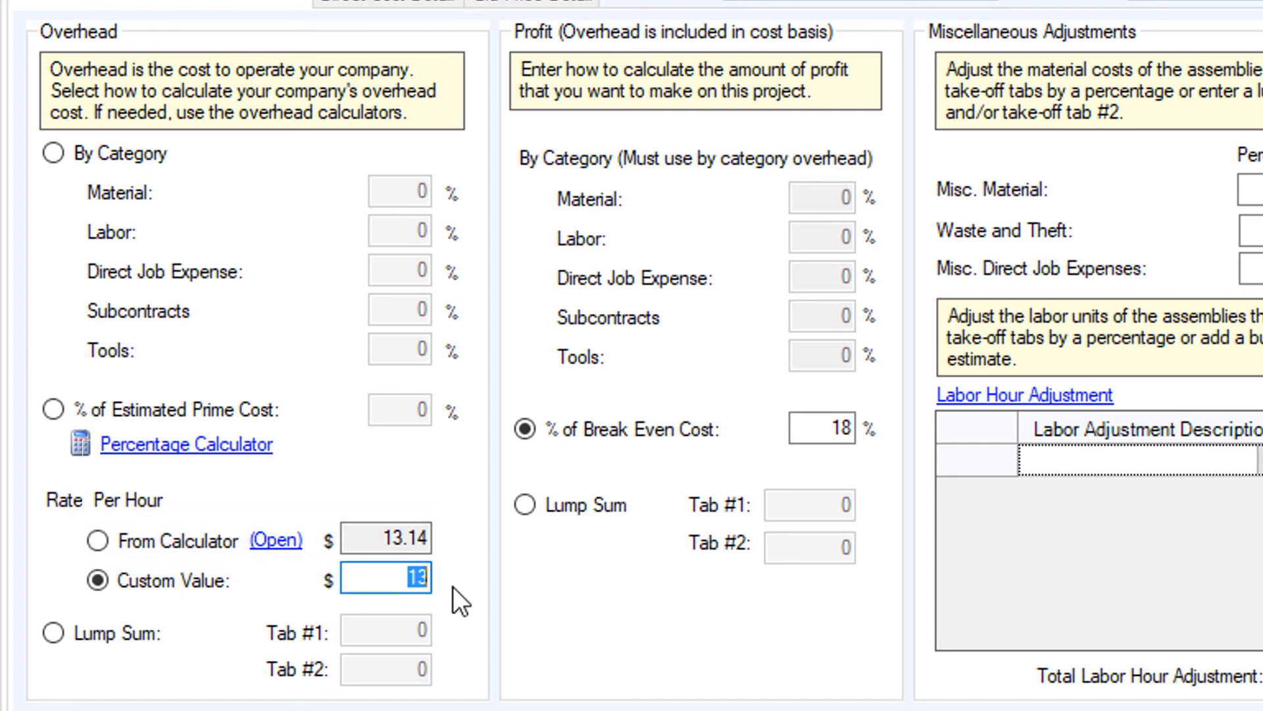